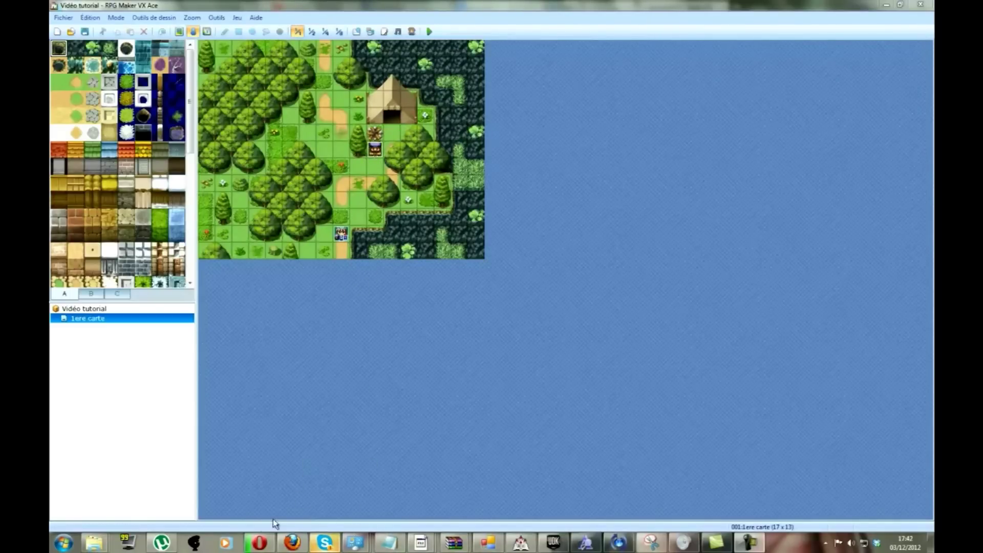
# Step: Switch to Opera and open the vx02pf1.png character sheet from the Google Images results for rpg maker vx
pyautogui.click(259, 542)
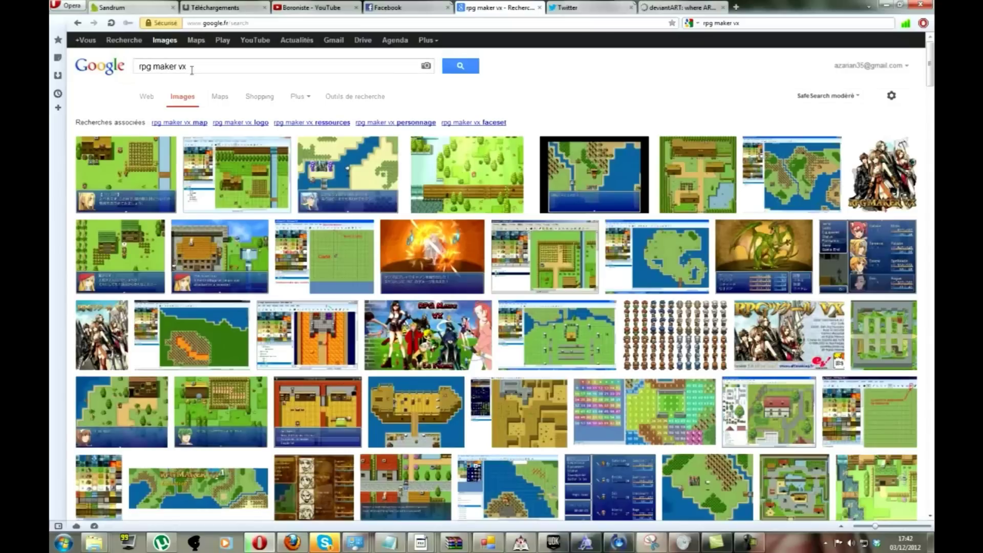
pyautogui.scroll(-3, 687, 179)
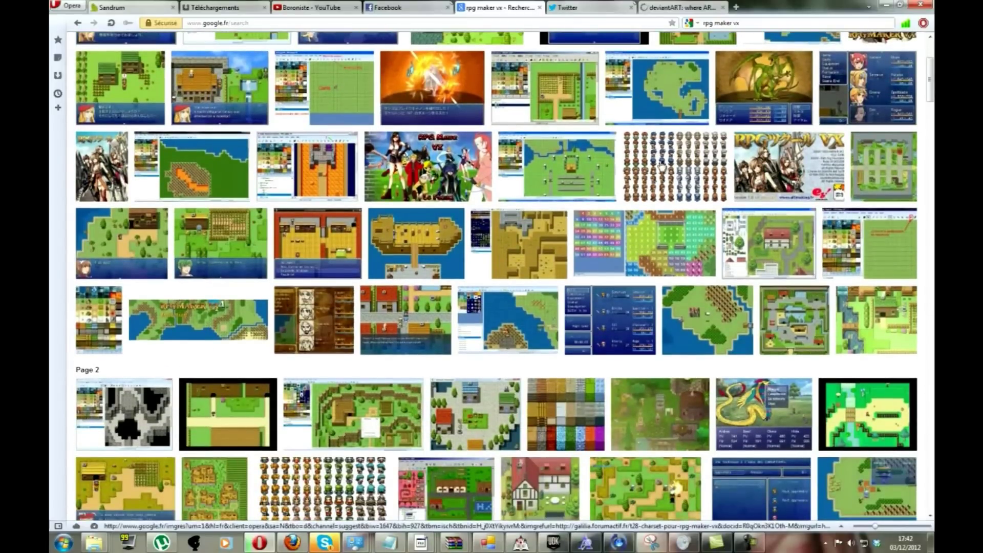
pyautogui.click(681, 175)
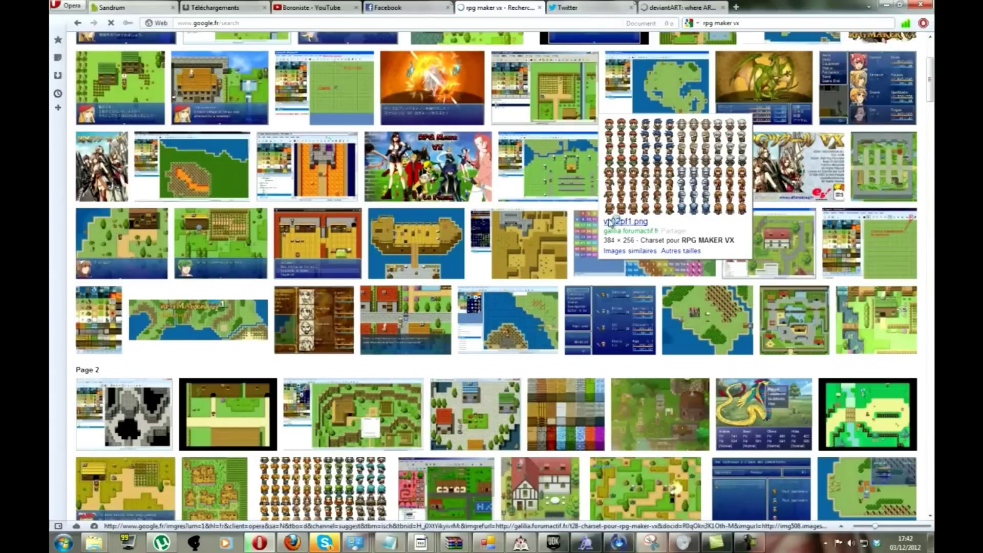
pyautogui.scroll(-5, 506, 373)
pyautogui.scroll(15, 506, 372)
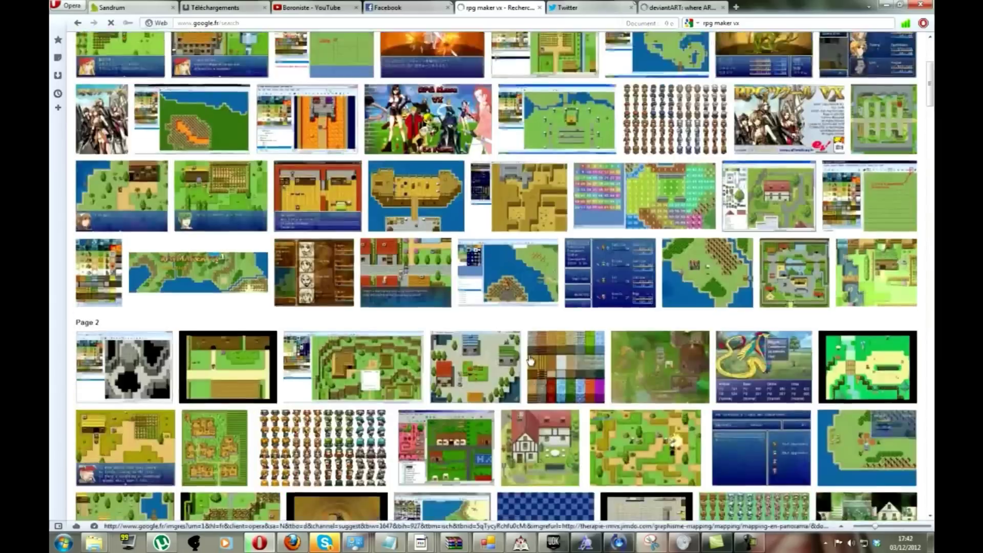
pyautogui.moveTo(704, 337)
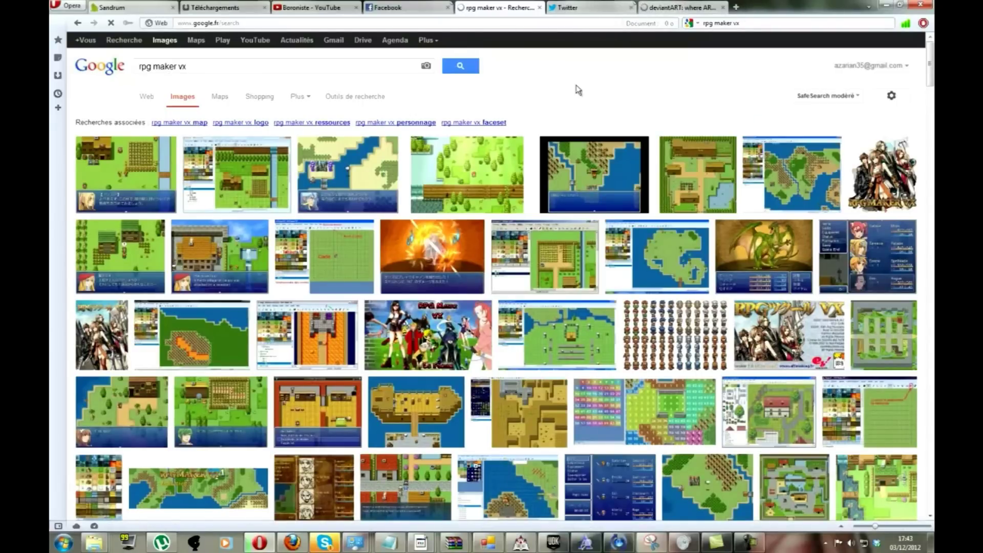
pyautogui.scroll(-7, 439, 327)
pyautogui.scroll(6, 439, 327)
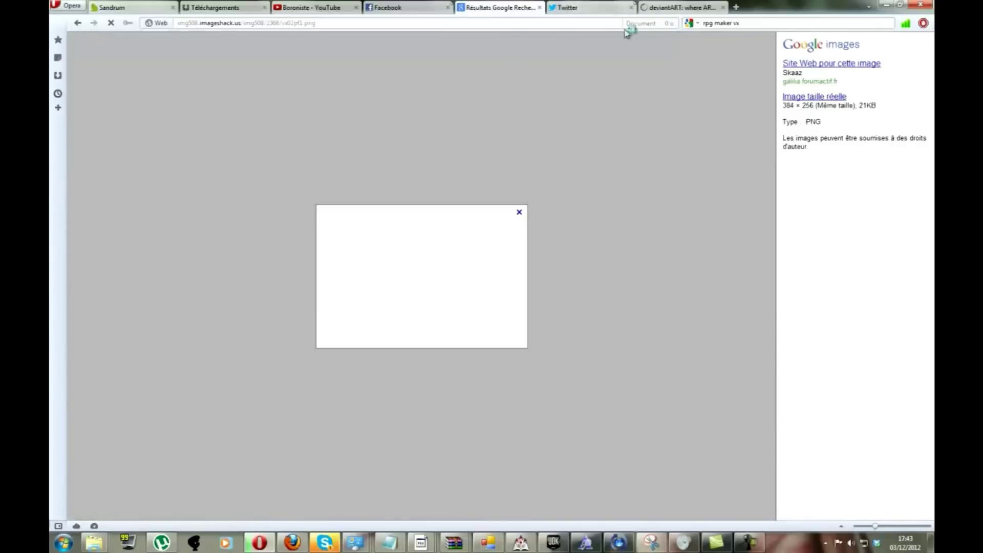
# Step: Browse the deviantART front page and search the site's art for "rpg maker vx"
pyautogui.click(675, 9)
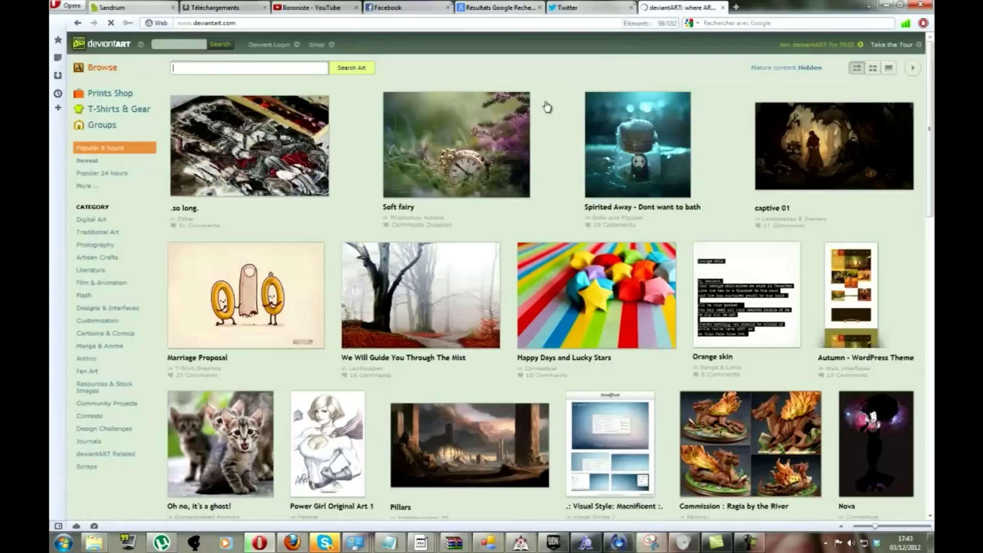
pyautogui.scroll(-5, 137, 310)
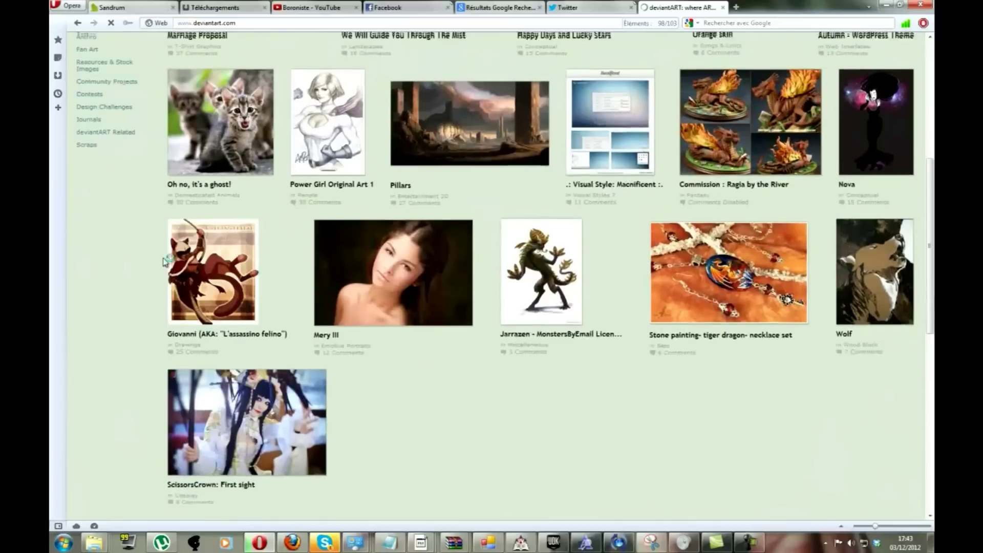
pyautogui.scroll(5, 310, 291)
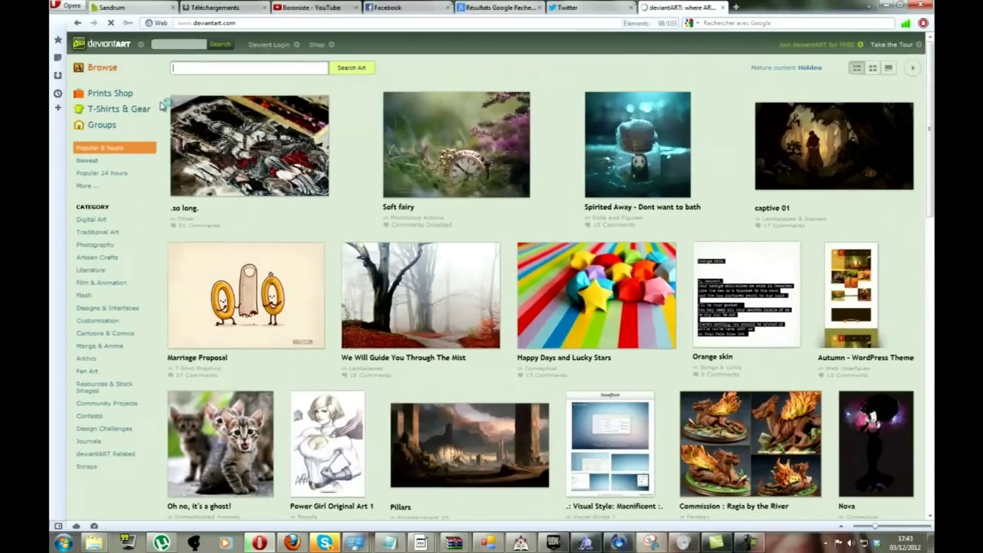
pyautogui.write('rpg maker vx')
pyautogui.press('Return')
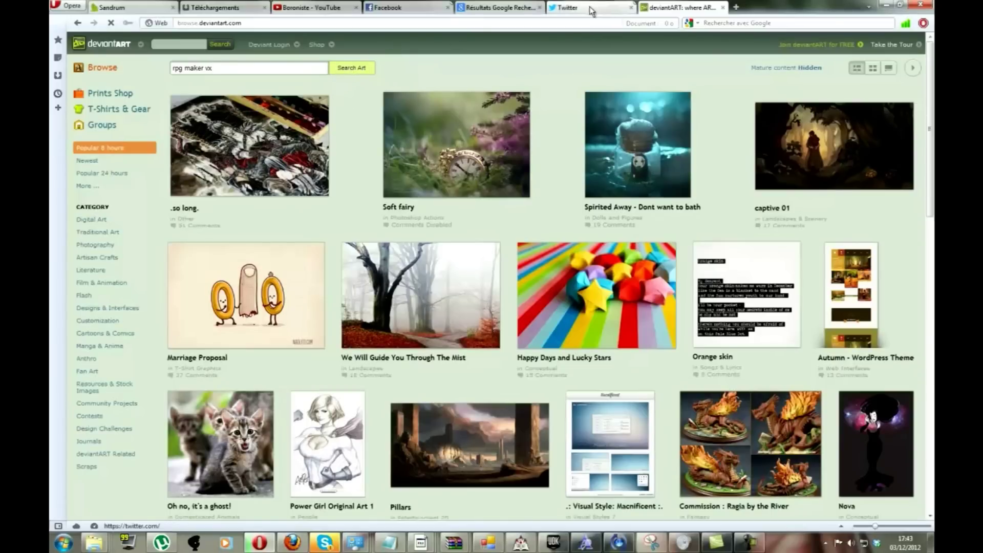
# Step: Return to the Google Images result, open the character sheet at full size and start saving the image
pyautogui.click(501, 7)
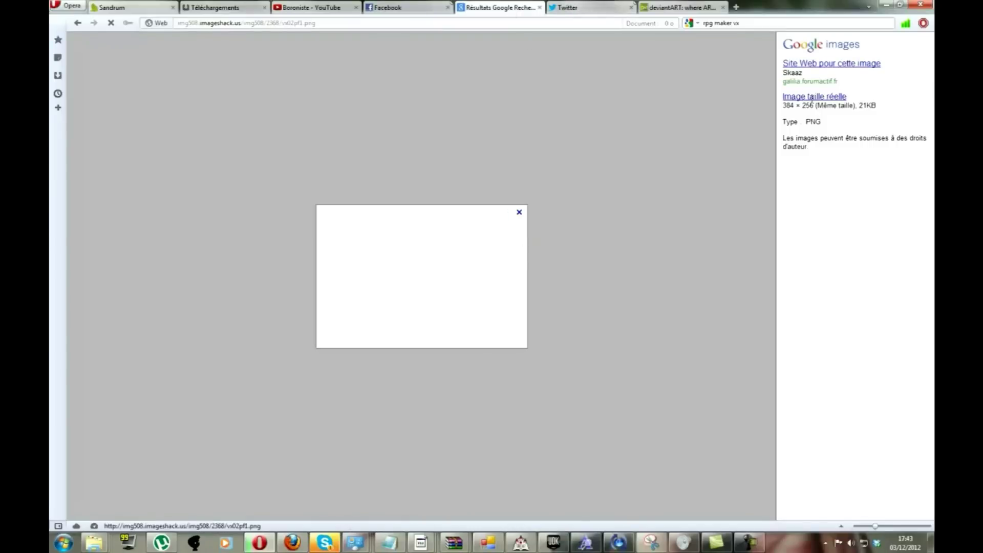
pyautogui.click(99, 544)
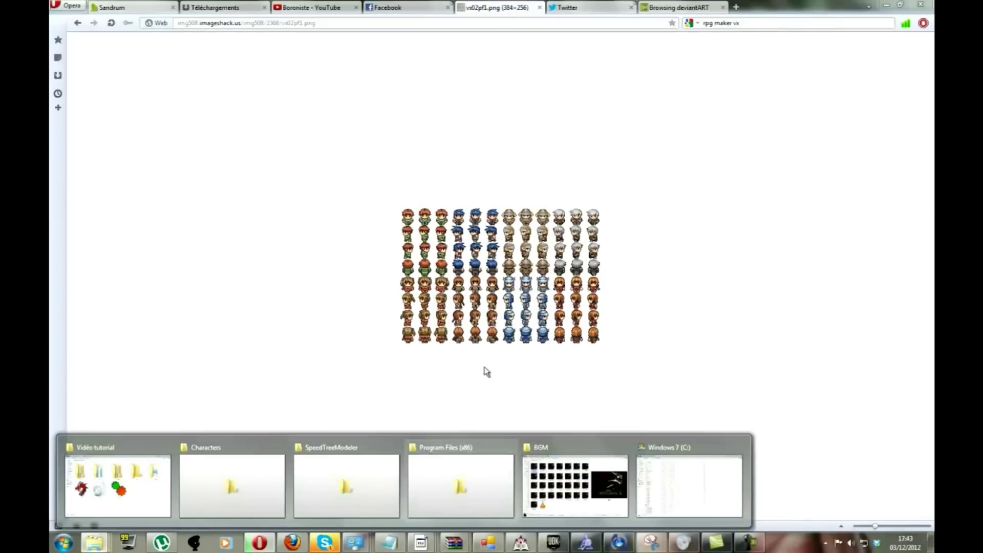
pyautogui.rightClick(554, 235)
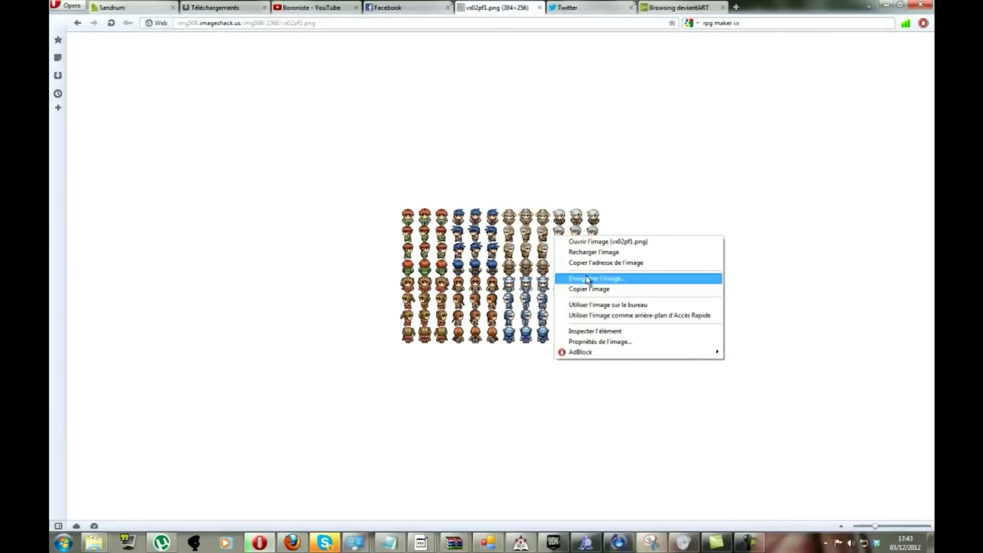
pyautogui.click(587, 279)
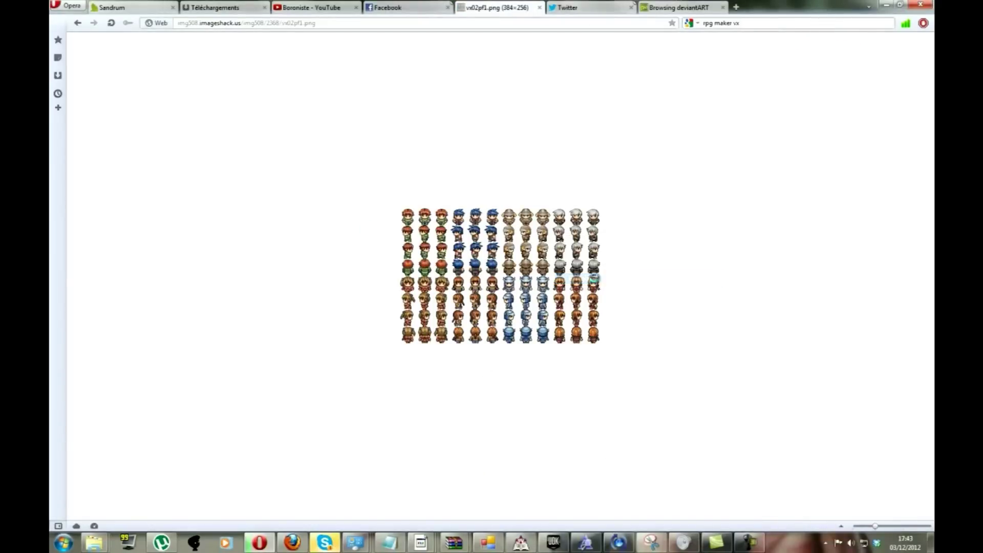
# Step: Set the save location to the Vidéo tutorial project folder inside Documents > RPGVXAce
pyautogui.click(96, 133)
pyautogui.moveTo(369, 95); pyautogui.dragTo(372, 117)
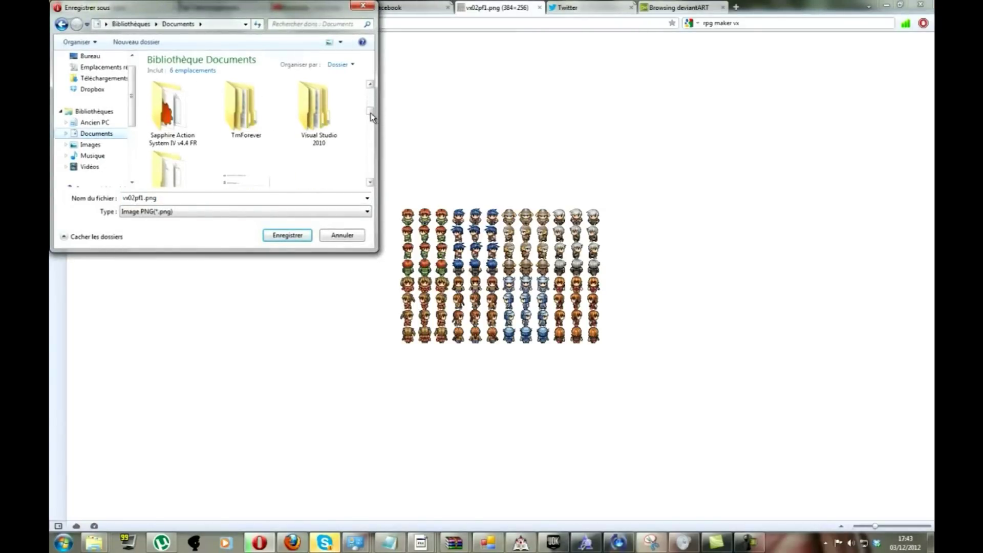
pyautogui.click(370, 86)
pyautogui.click(370, 85)
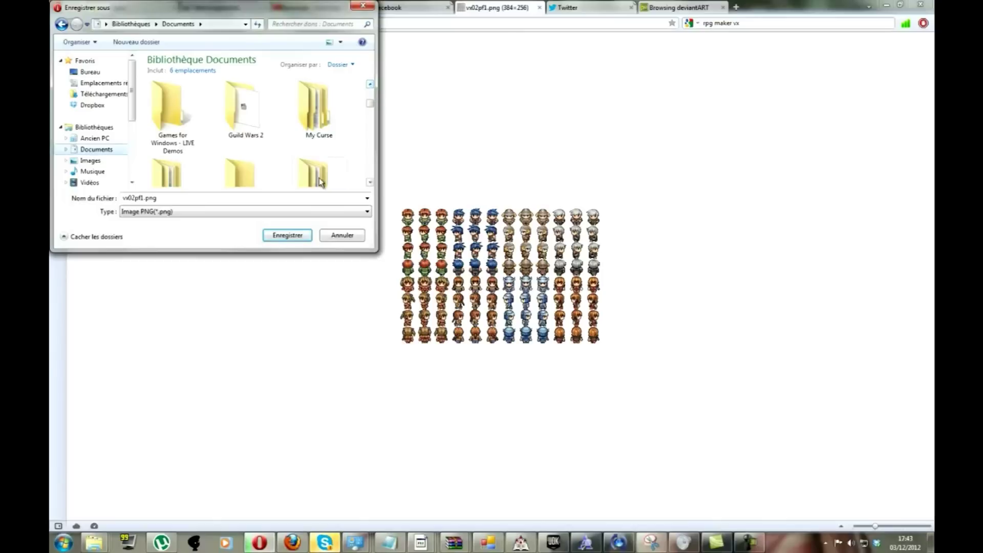
pyautogui.doubleClick(318, 177)
pyautogui.doubleClick(228, 134)
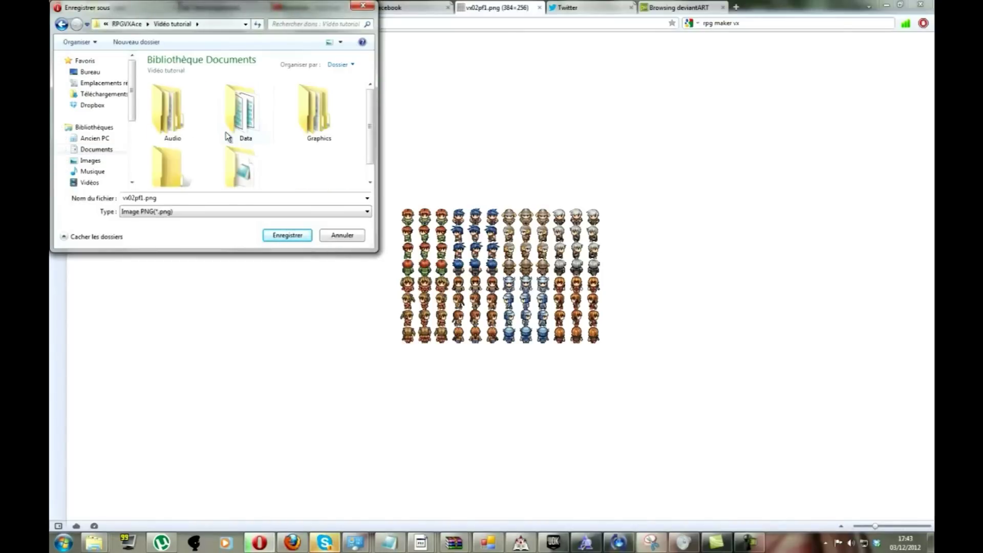
# Step: Save the character sheet as vx02pf1.png in the project's Graphics > Characters folder
pyautogui.scroll(-1, 296, 168)
pyautogui.scroll(1, 293, 172)
pyautogui.doubleClick(324, 129)
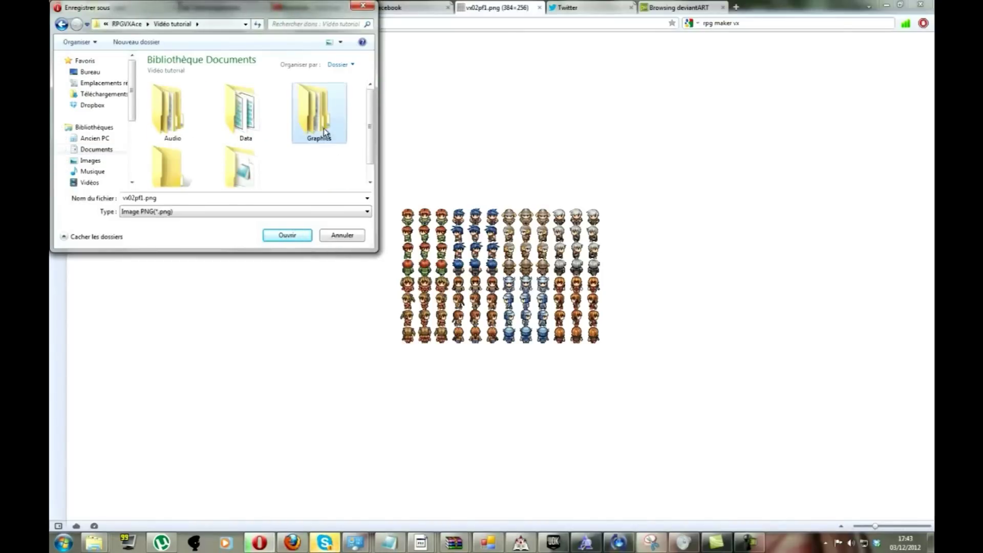
pyautogui.scroll(-5, 277, 144)
pyautogui.scroll(5, 251, 164)
pyautogui.scroll(-5, 309, 146)
pyautogui.scroll(5, 287, 169)
pyautogui.scroll(-5, 244, 159)
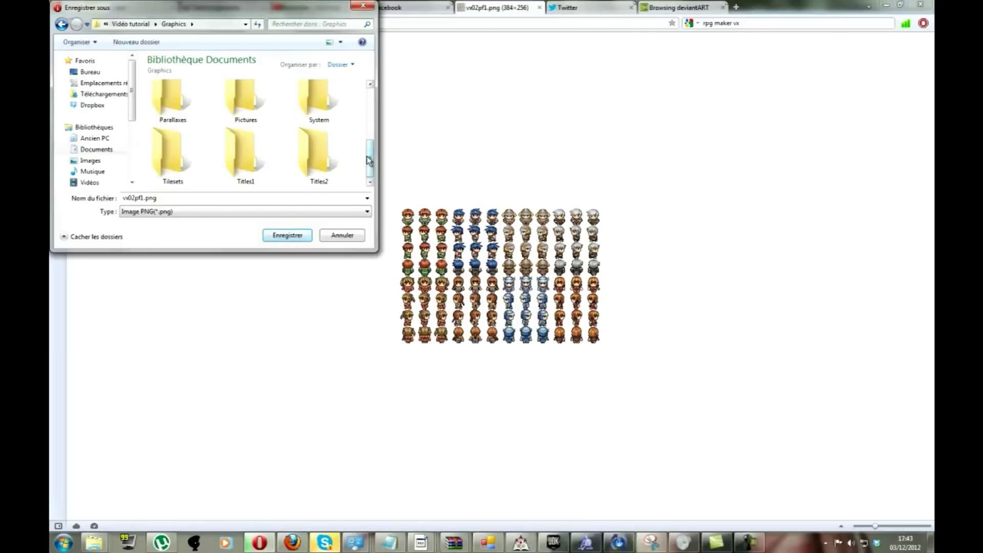
pyautogui.scroll(2, 361, 145)
pyautogui.doubleClick(261, 109)
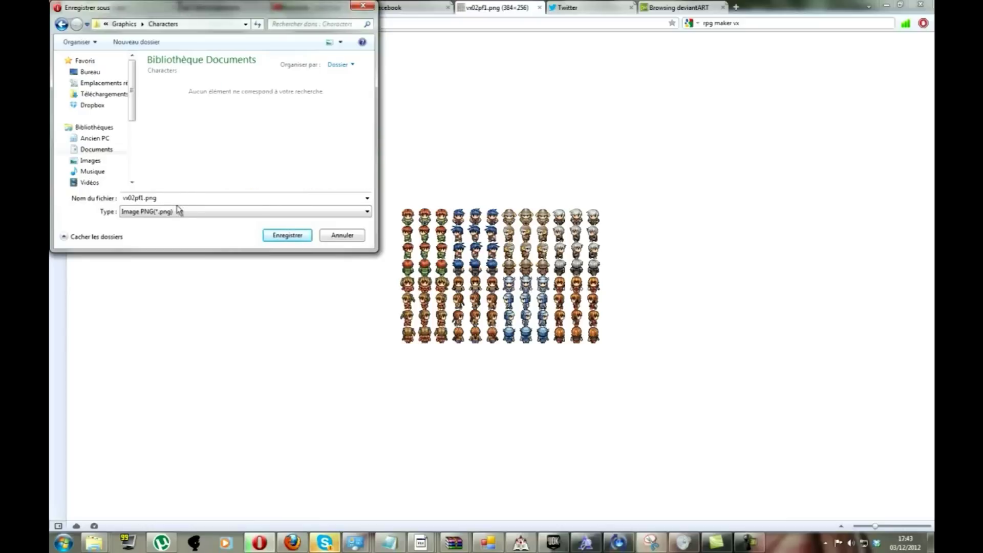
pyautogui.click(280, 239)
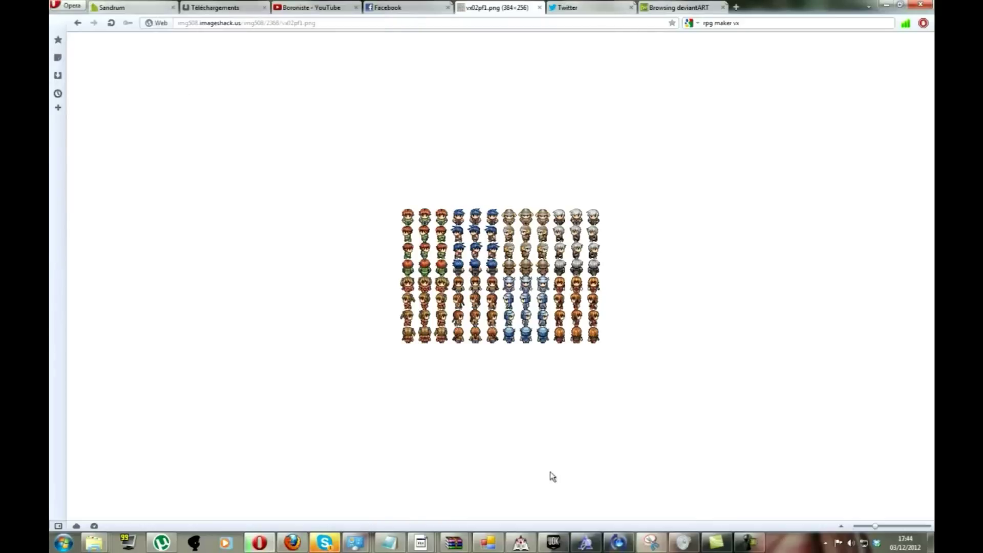
# Step: Switch to the Vidéo tutorial folder in Windows Explorer and inspect its Audio folder and the BGM subfolder
pyautogui.moveTo(94, 543)
pyautogui.click(156, 500)
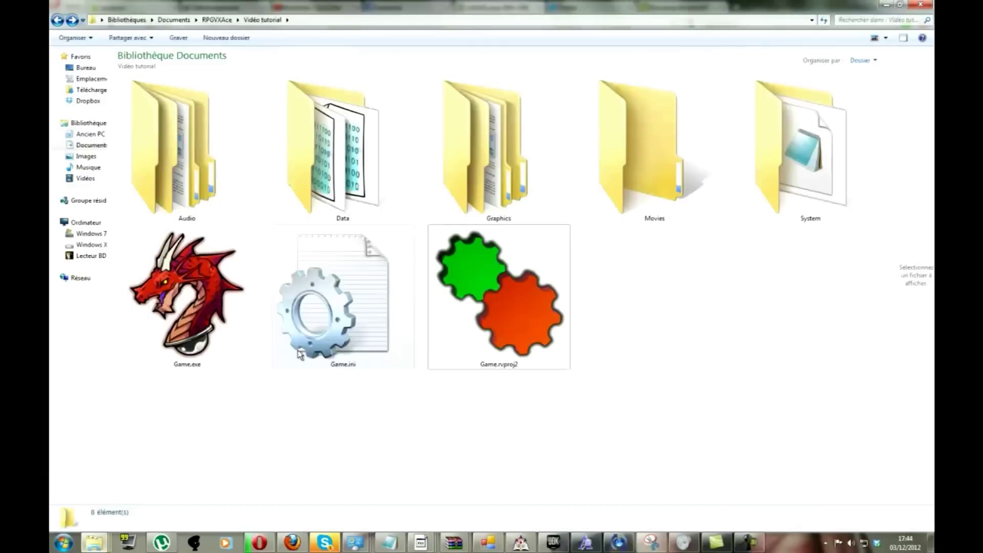
pyautogui.doubleClick(195, 195)
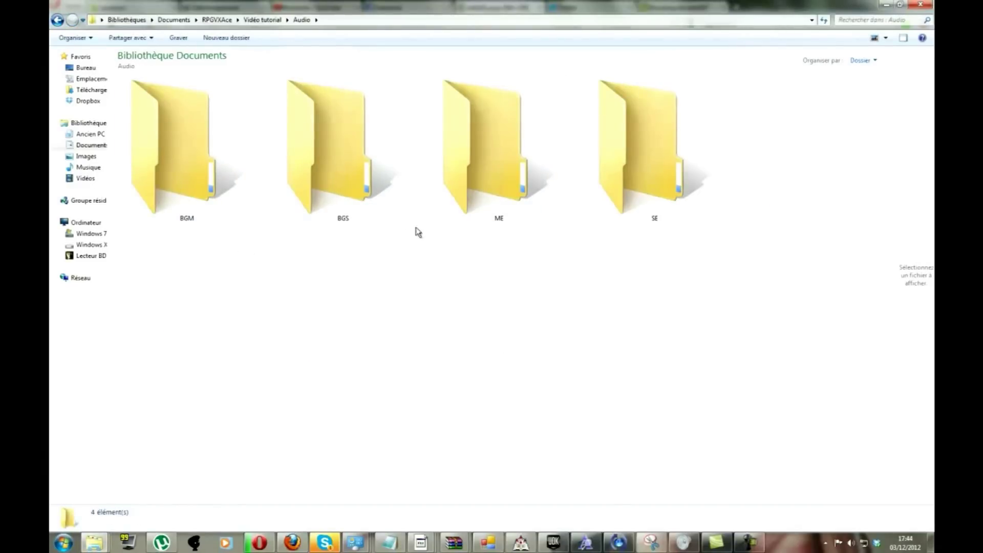
pyautogui.doubleClick(203, 174)
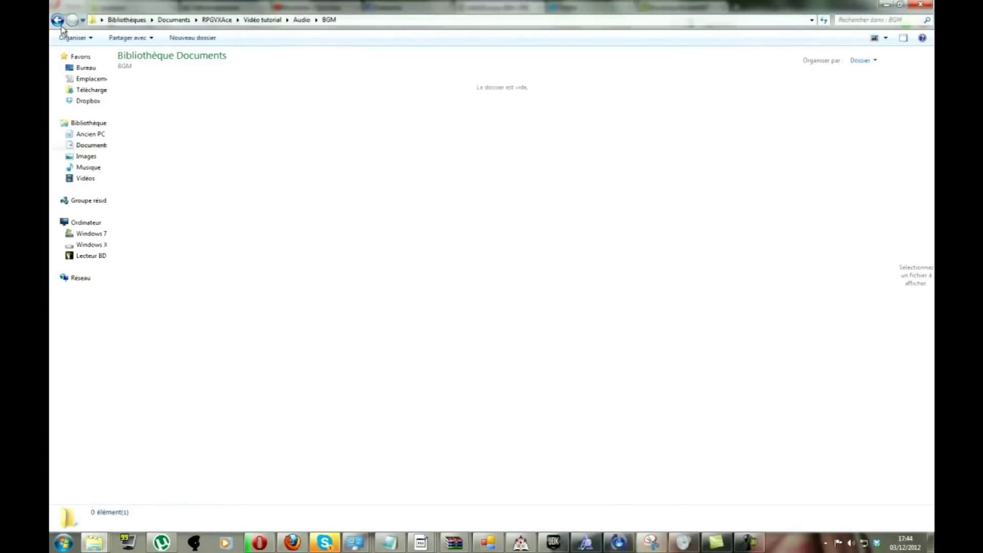
pyautogui.click(57, 20)
pyautogui.click(58, 21)
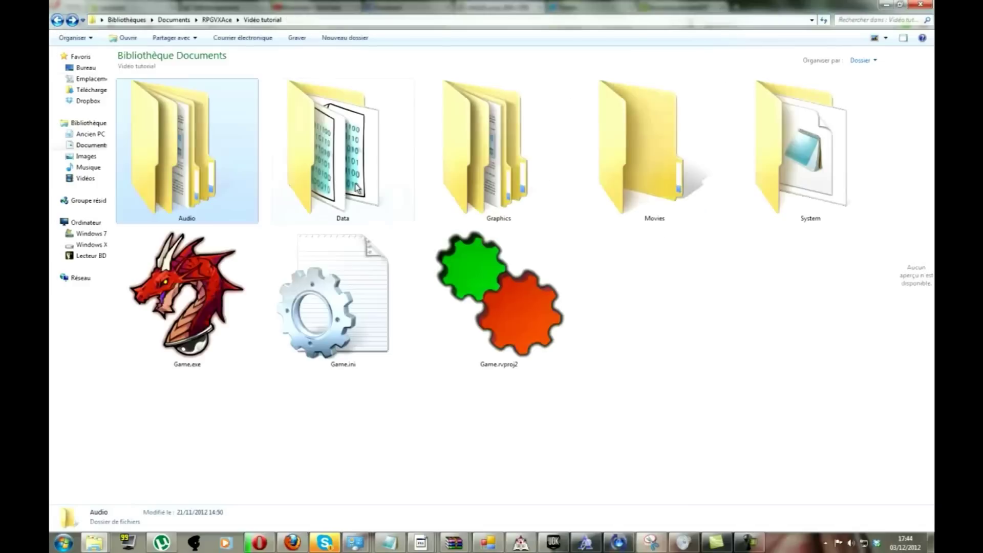
# Step: Look inside the project's Movies folder and examine the subfolders of its Graphics folder
pyautogui.click(430, 180)
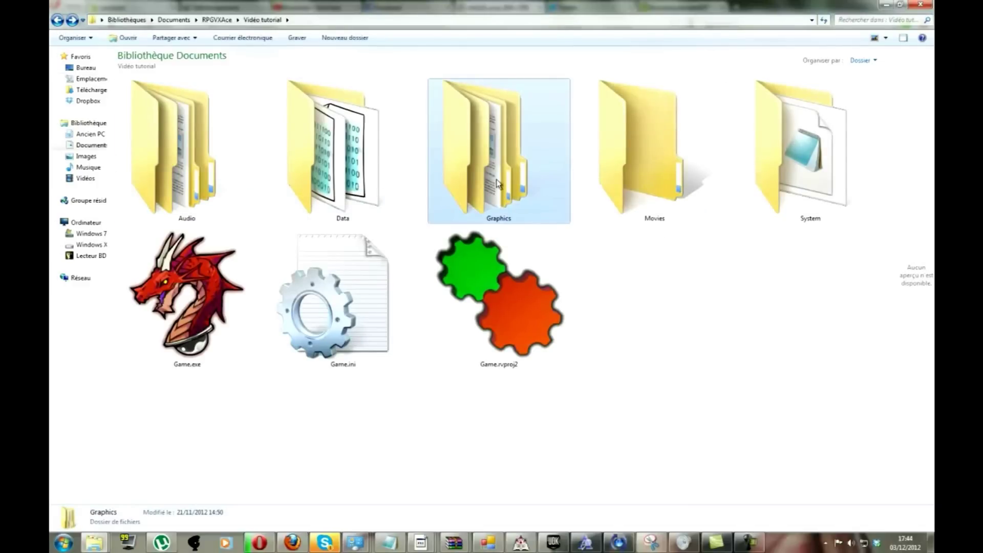
pyautogui.doubleClick(640, 153)
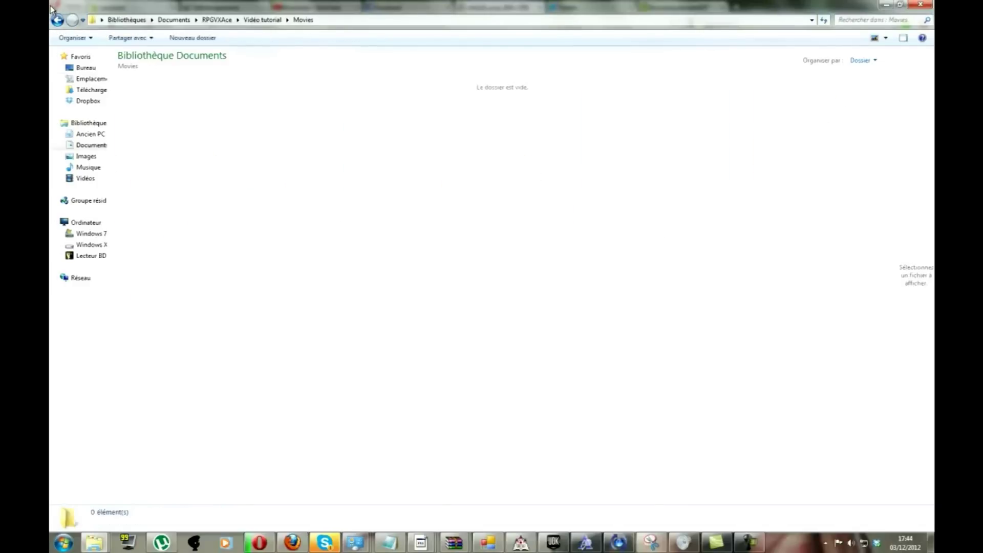
pyautogui.press('BackSpace')
pyautogui.doubleClick(472, 194)
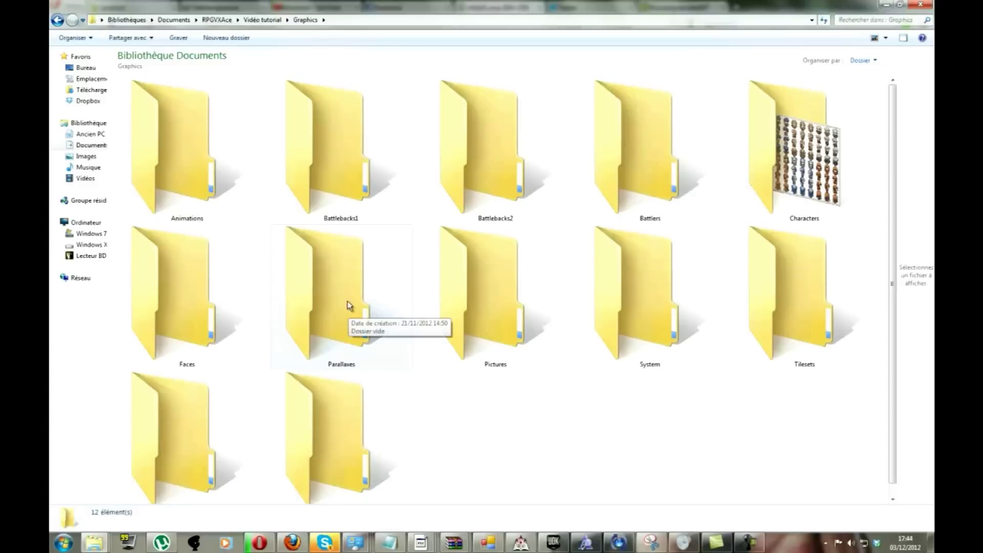
pyautogui.scroll(-1, 352, 315)
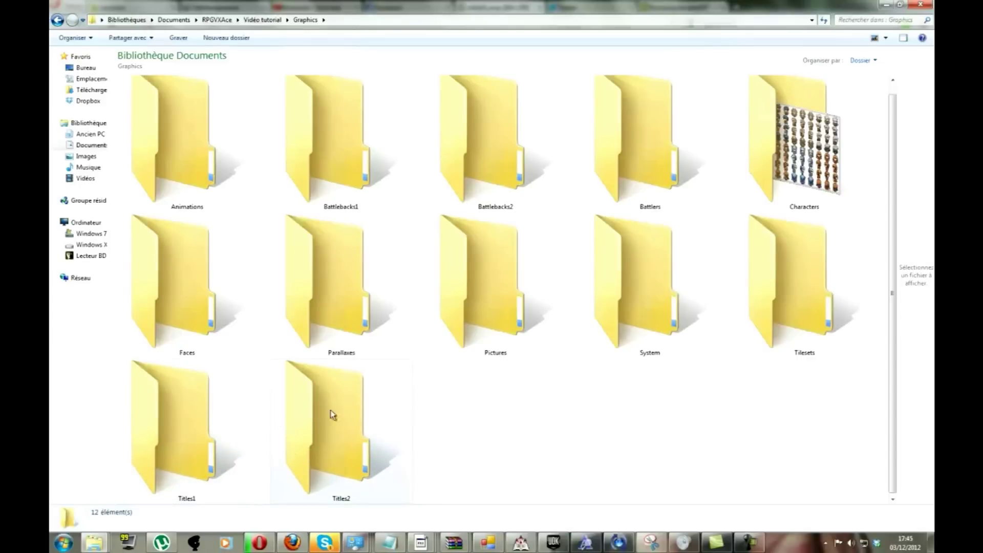
# Step: Switch to the Vidéo tutorial project in RPG Maker VX Ace and show Graphics/Characters in the resource manager
pyautogui.moveTo(422, 542)
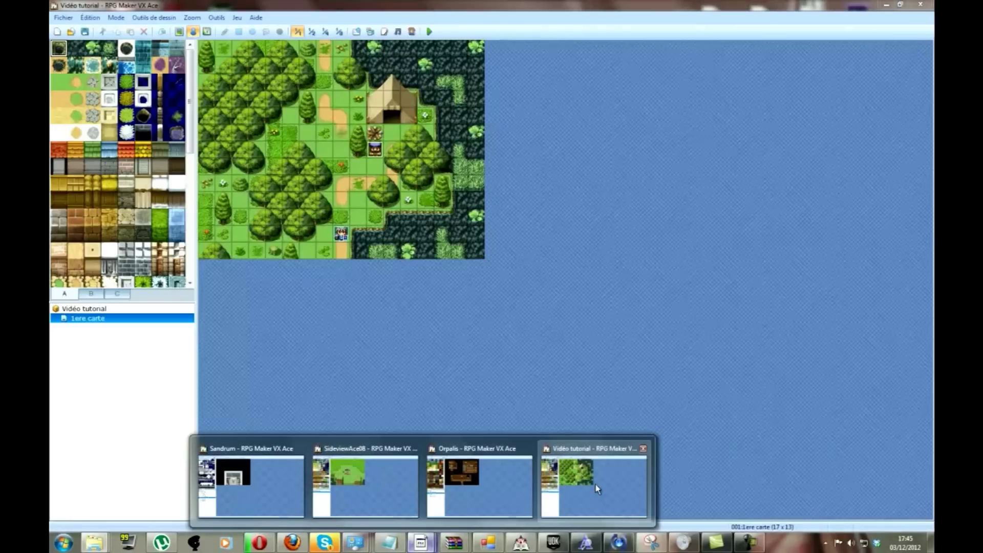
pyautogui.click(596, 486)
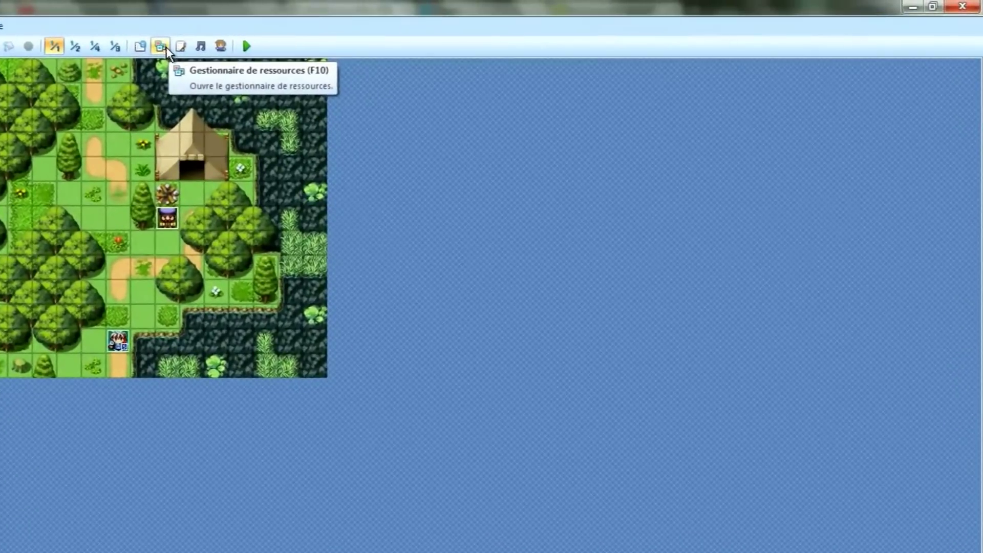
pyautogui.click(164, 48)
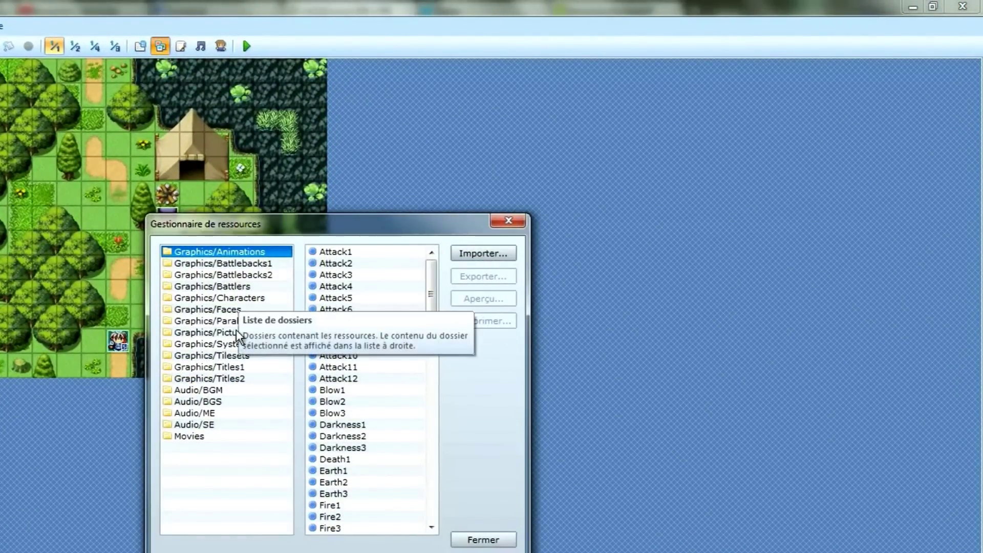
pyautogui.click(248, 297)
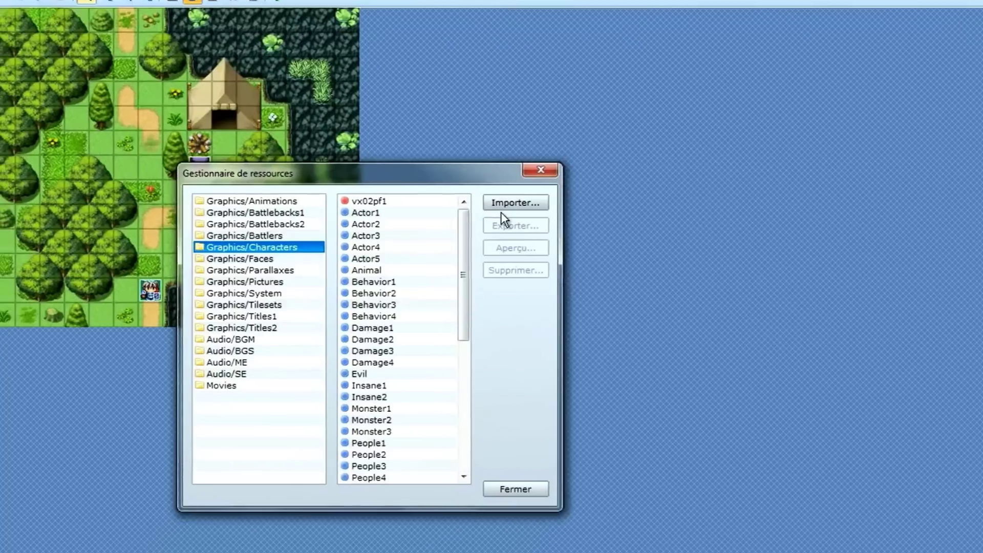
# Step: Preview vx02pf1.png from RPGVXAce > Vidéo tutorial > Graphics > Characters as a resource import, and close the preview without importing
pyautogui.click(502, 204)
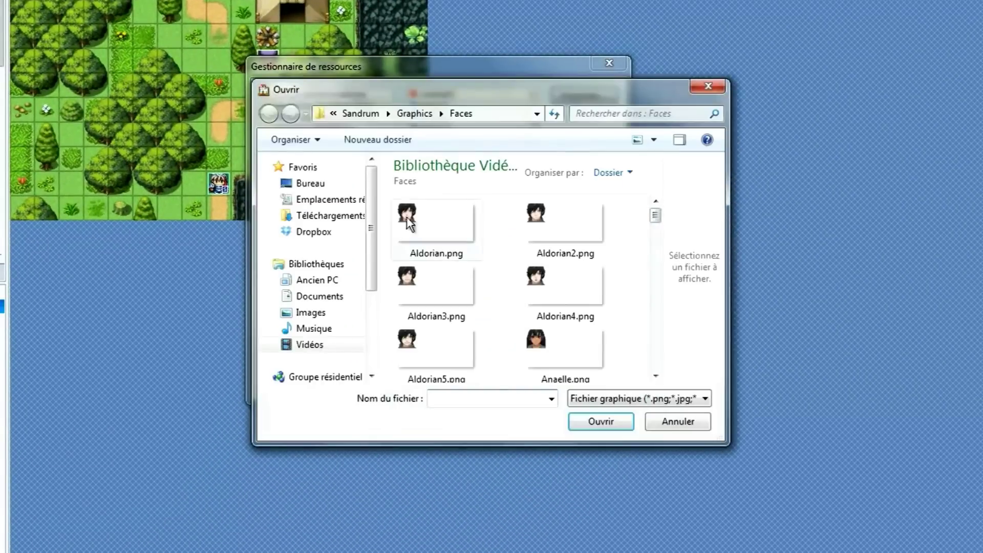
pyautogui.click(315, 313)
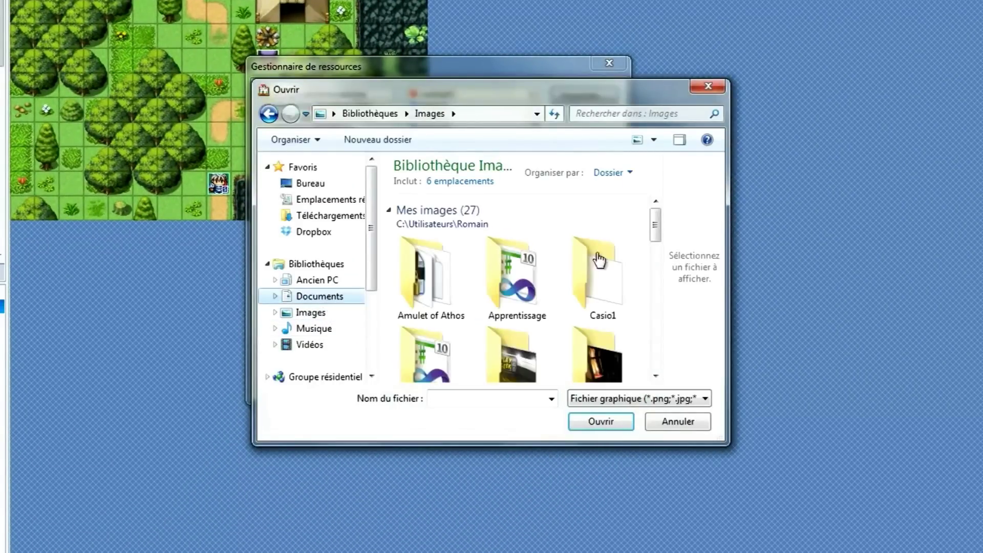
pyautogui.moveTo(660, 232); pyautogui.dragTo(659, 238)
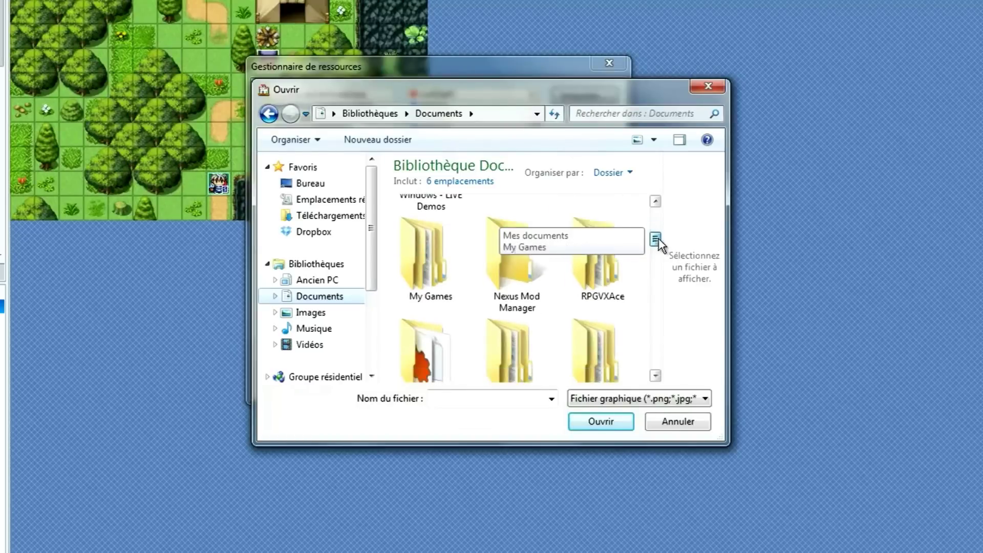
pyautogui.doubleClick(596, 287)
pyautogui.doubleClick(508, 288)
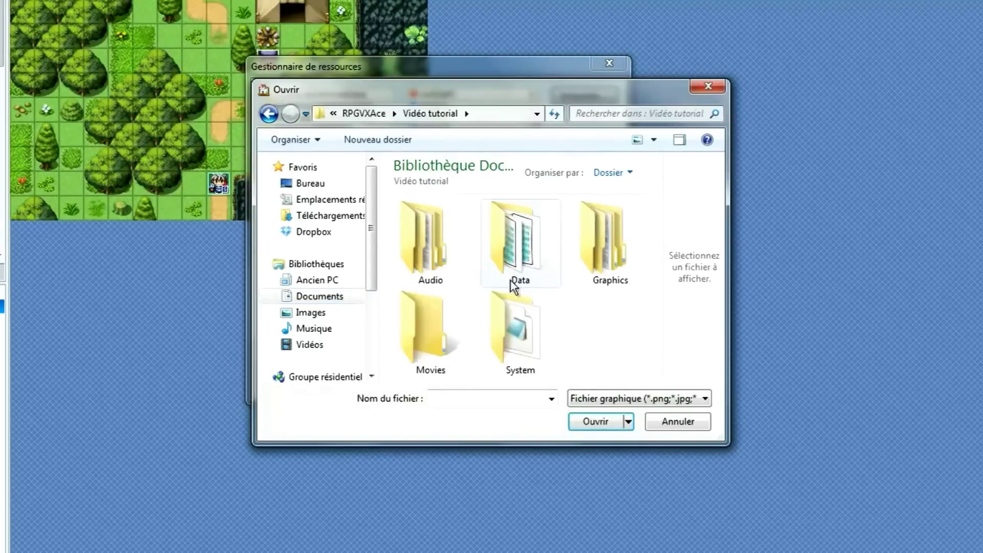
pyautogui.doubleClick(602, 256)
pyautogui.doubleClick(531, 315)
pyautogui.doubleClick(464, 229)
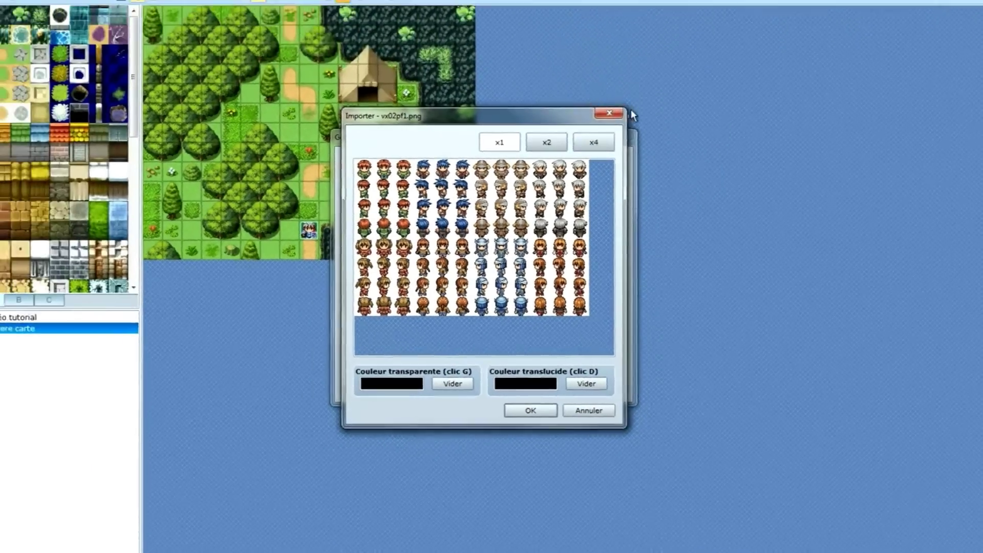
pyautogui.click(609, 112)
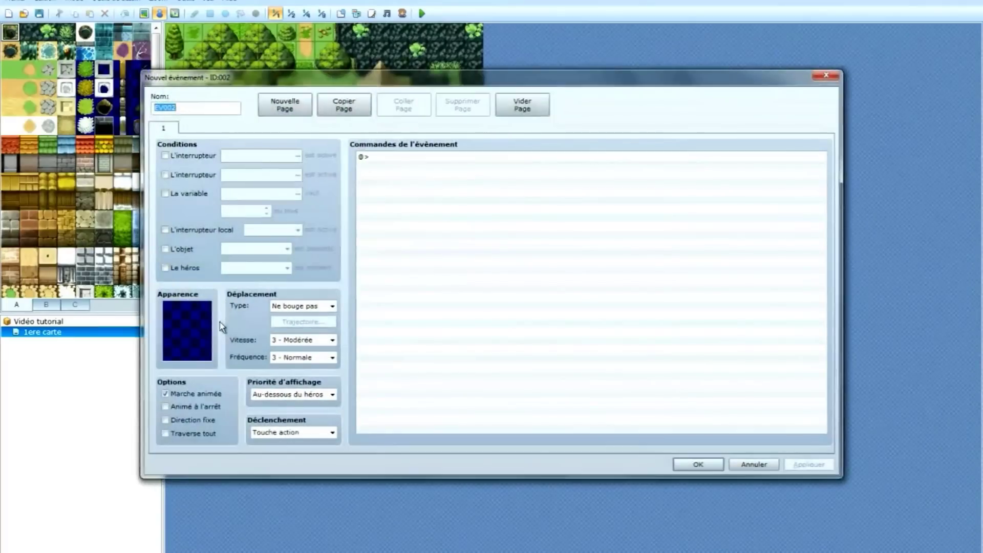
# Step: Inspect the vx02pf1 character sheet in the appearance choices of a new event, and discard the event
pyautogui.doubleClick(207, 328)
pyautogui.click(356, 182)
pyautogui.click(532, 214)
pyautogui.click(625, 198)
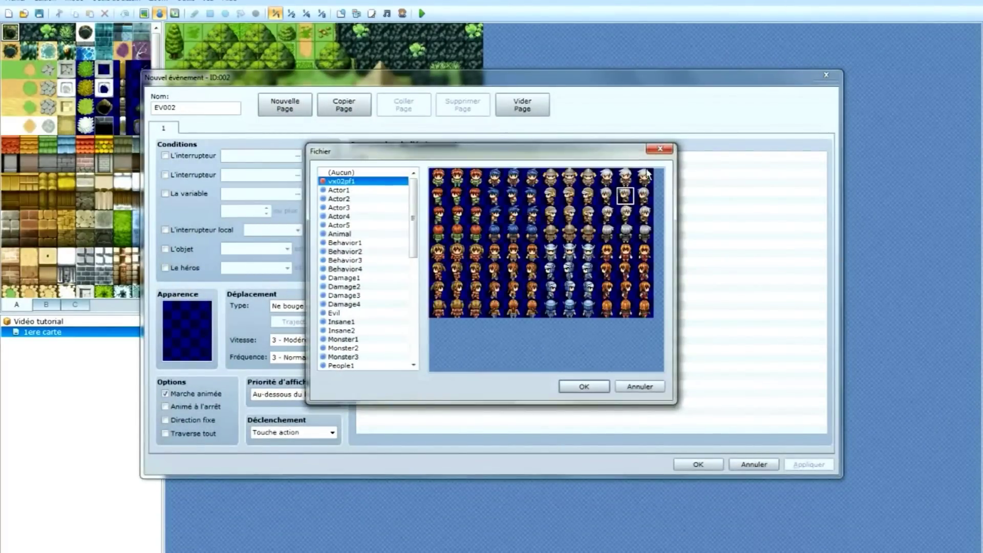
pyautogui.click(659, 149)
pyautogui.click(826, 77)
# Step: Reopen the resource manager and load vx02pf1.png for import into Graphics/Characters
pyautogui.click(357, 13)
pyautogui.click(507, 170)
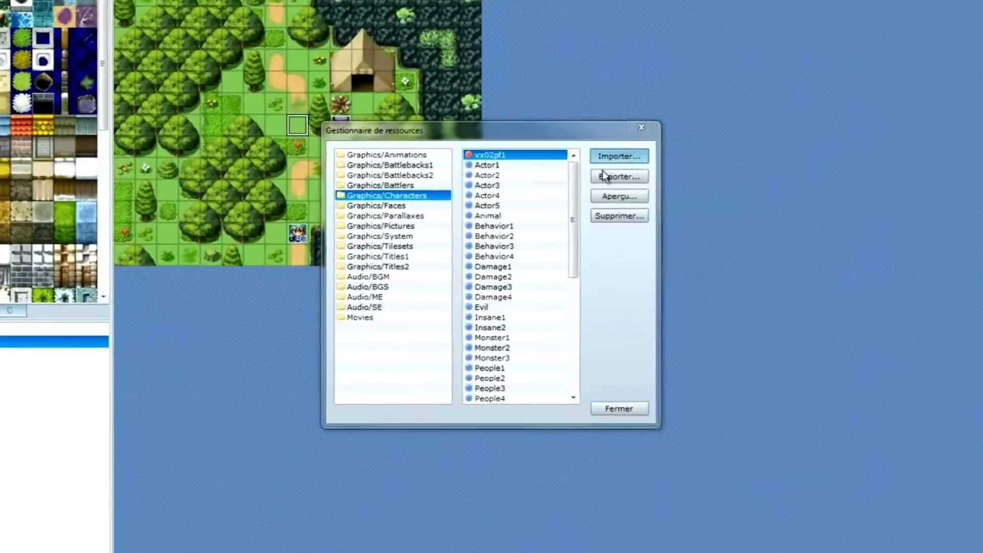
pyautogui.click(596, 173)
pyautogui.doubleClick(475, 266)
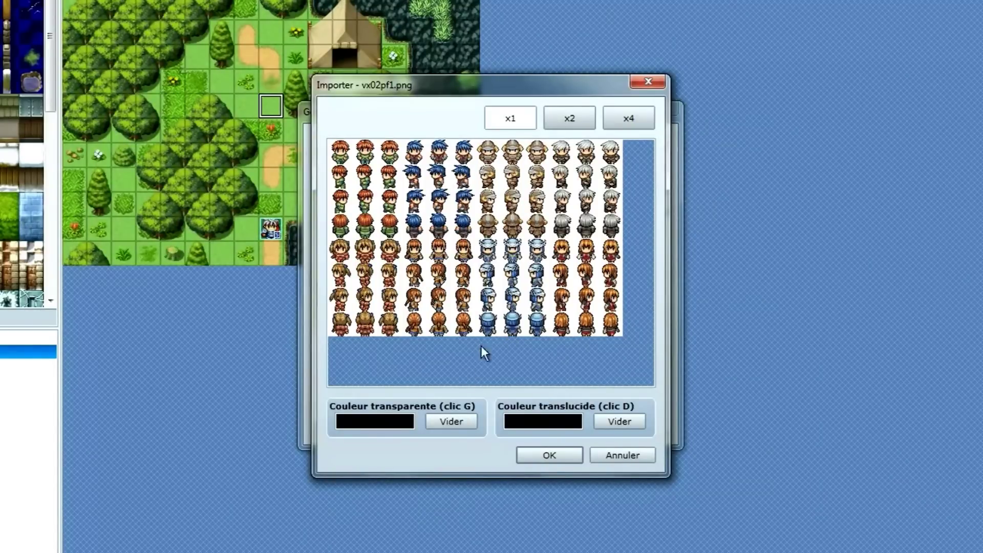
# Step: Set the sheet's white background as both the transparent and translucent colour, import it and close the resource manager
pyautogui.click(476, 308)
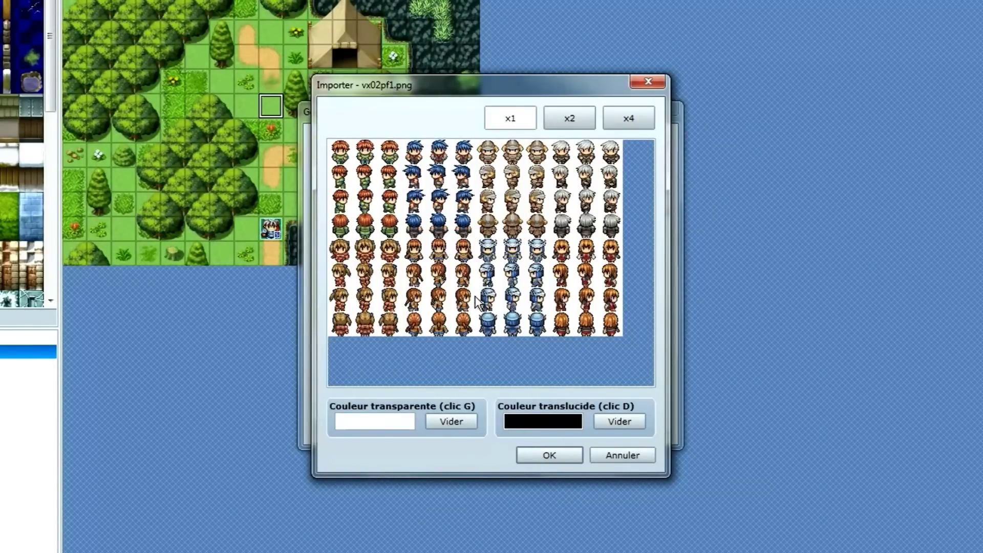
pyautogui.rightClick(476, 297)
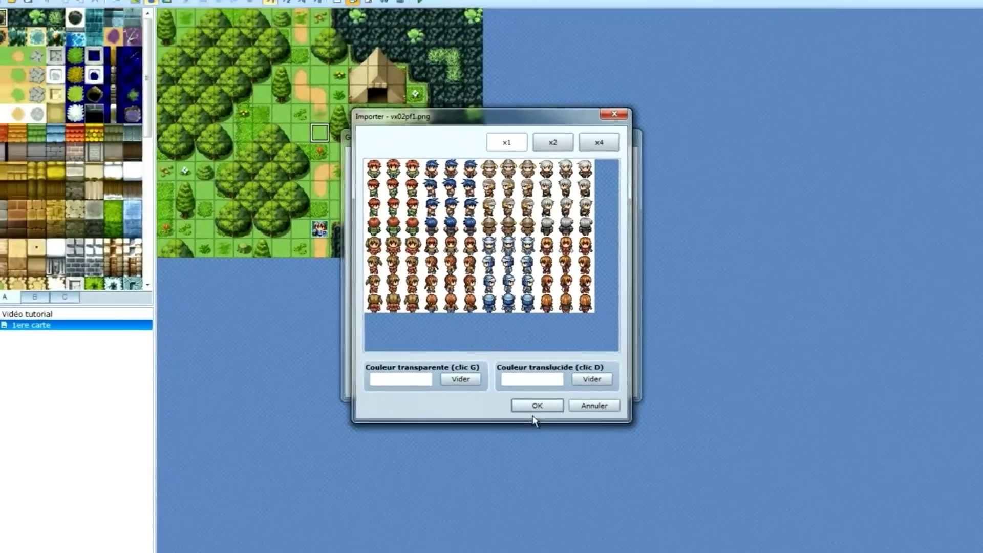
pyautogui.click(535, 406)
pyautogui.click(622, 137)
# Step: Check the available character graphics for a new event's appearance on the map, and discard the event
pyautogui.rightClick(331, 131)
pyautogui.click(368, 139)
pyautogui.doubleClick(194, 319)
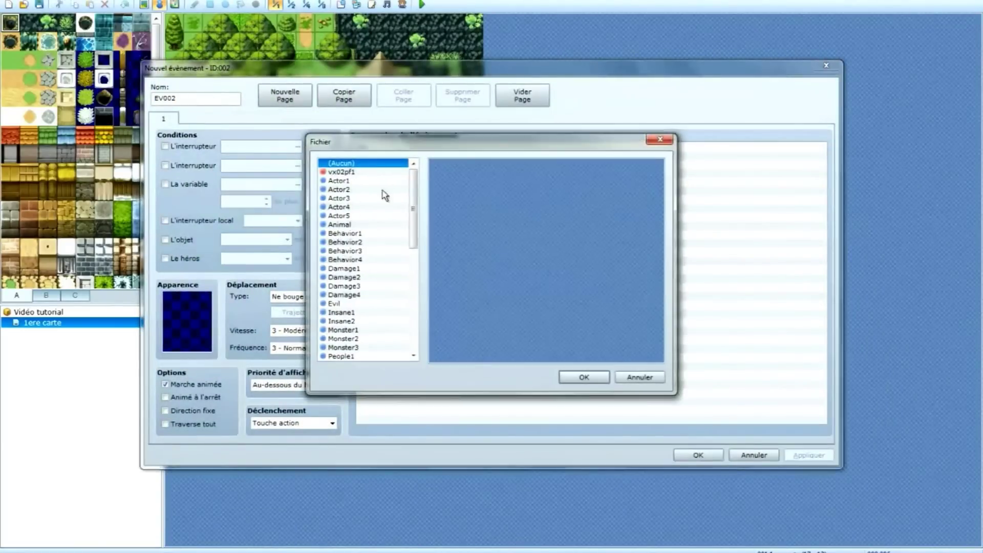
pyautogui.click(661, 139)
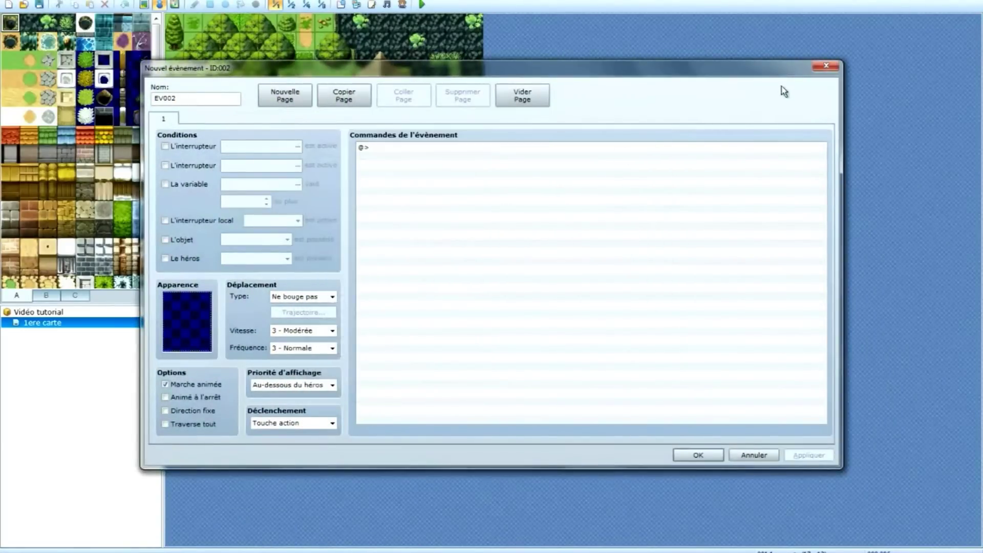
pyautogui.click(826, 65)
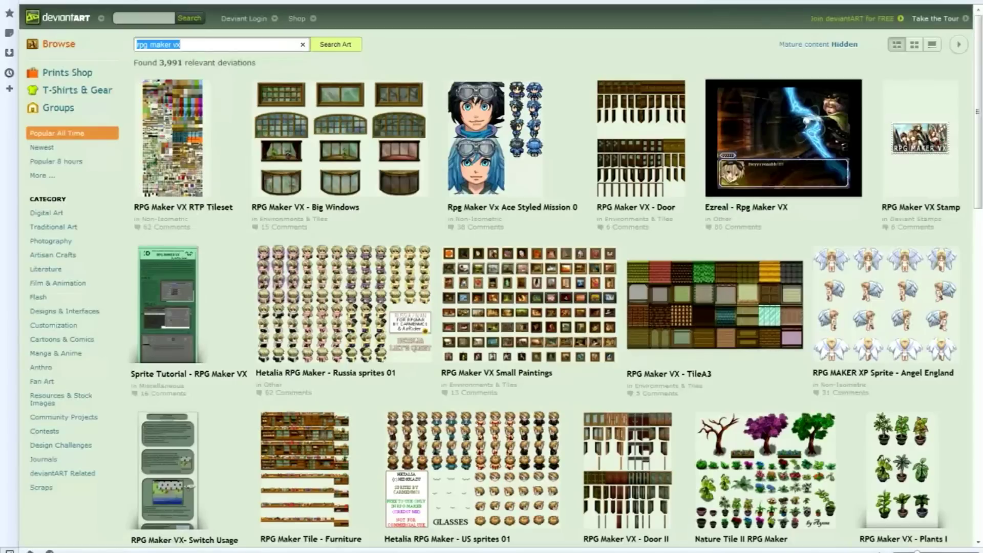
# Step: Switch to the deviantART results for "rpg maker vx" in the browser and look through the sprites and tilesets
pyautogui.scroll(-3, 622, 238)
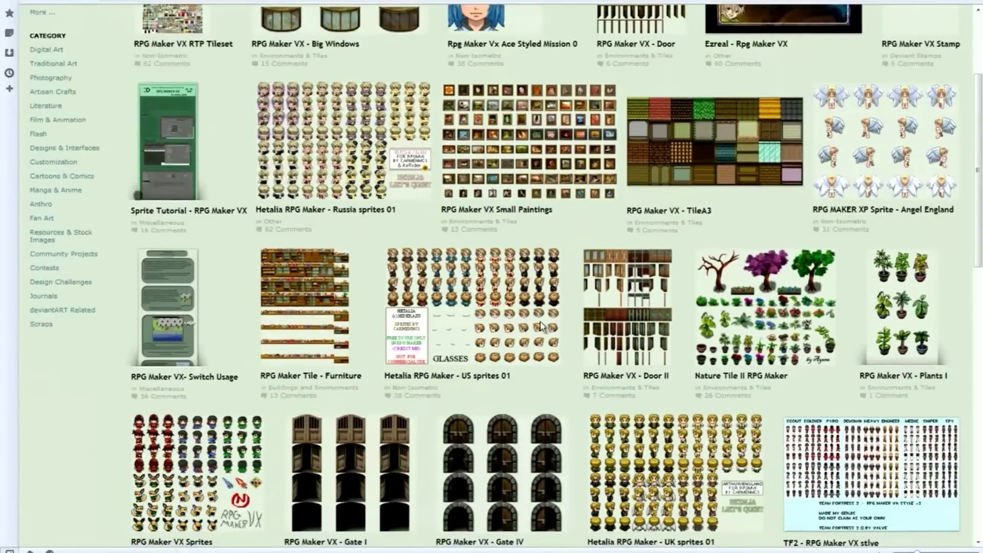
pyautogui.scroll(-3, 454, 274)
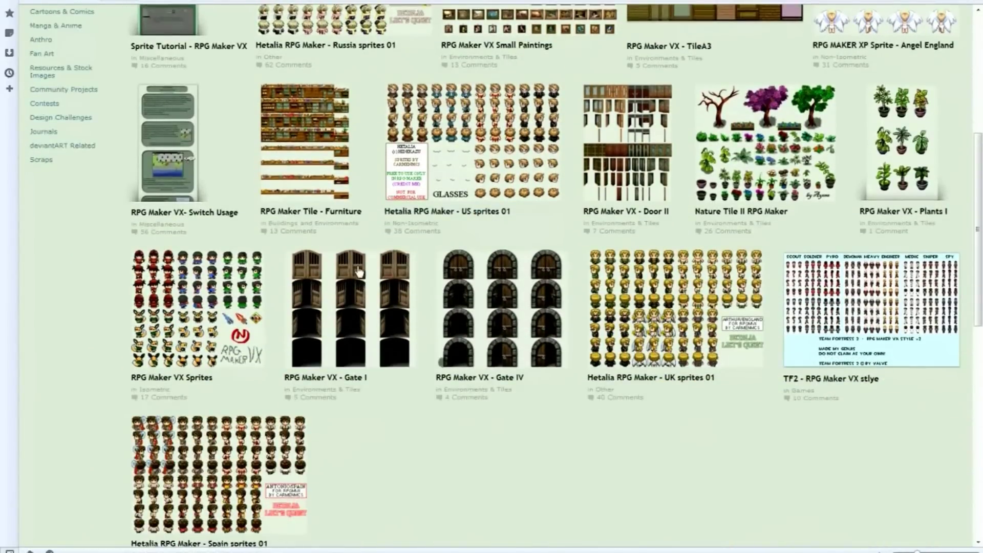
pyautogui.scroll(-2, 245, 393)
pyautogui.scroll(-4, 245, 392)
pyautogui.scroll(9, 281, 343)
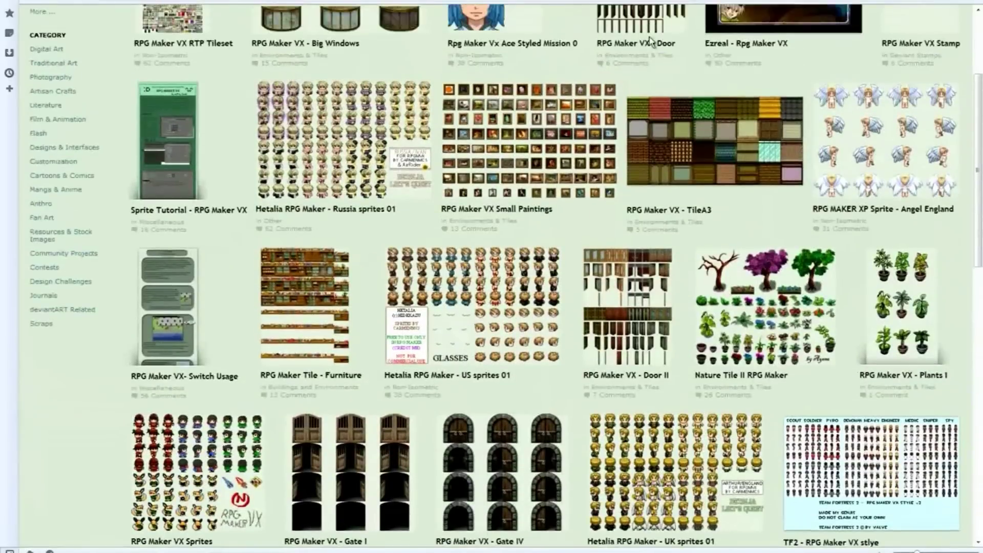
# Step: Find the Sonata blog by entering "sonata" in a new browser tab and open its OSTs page
pyautogui.hotkey('ctrl', 't')
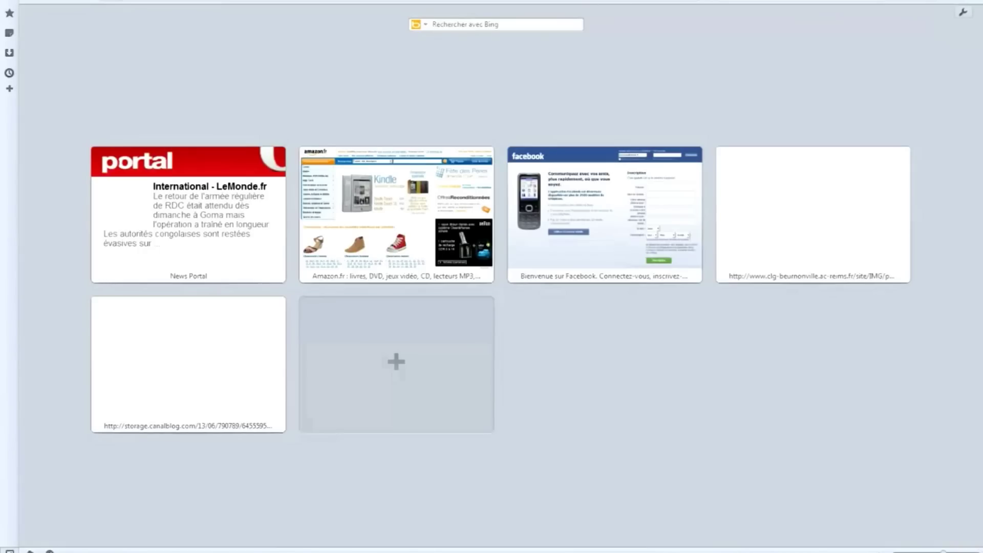
pyautogui.write('sonata')
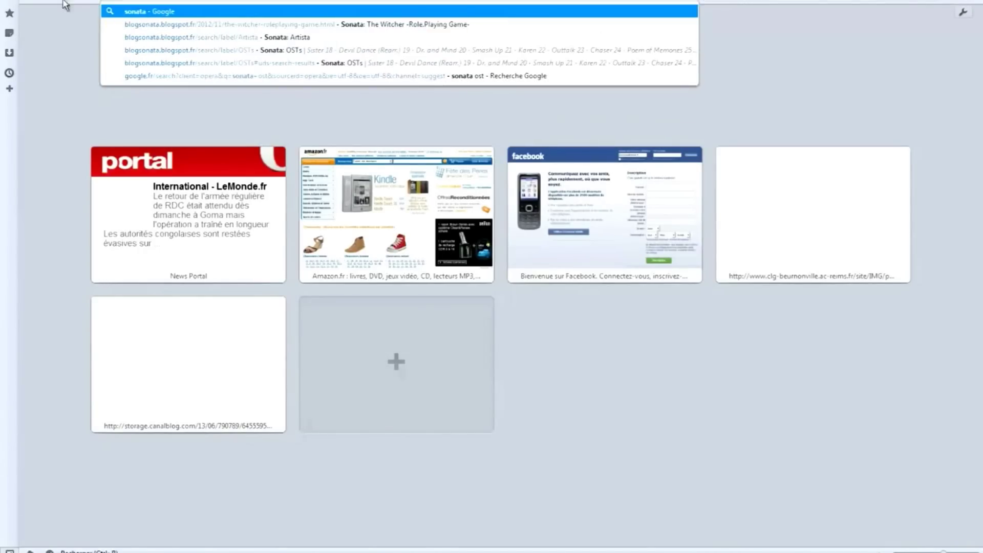
pyautogui.click(290, 51)
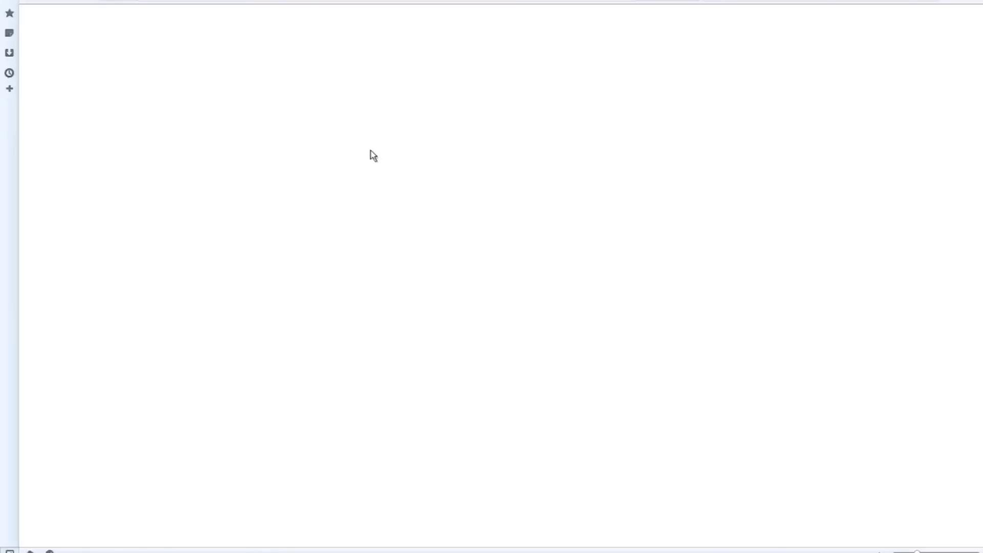
pyautogui.click(341, 551)
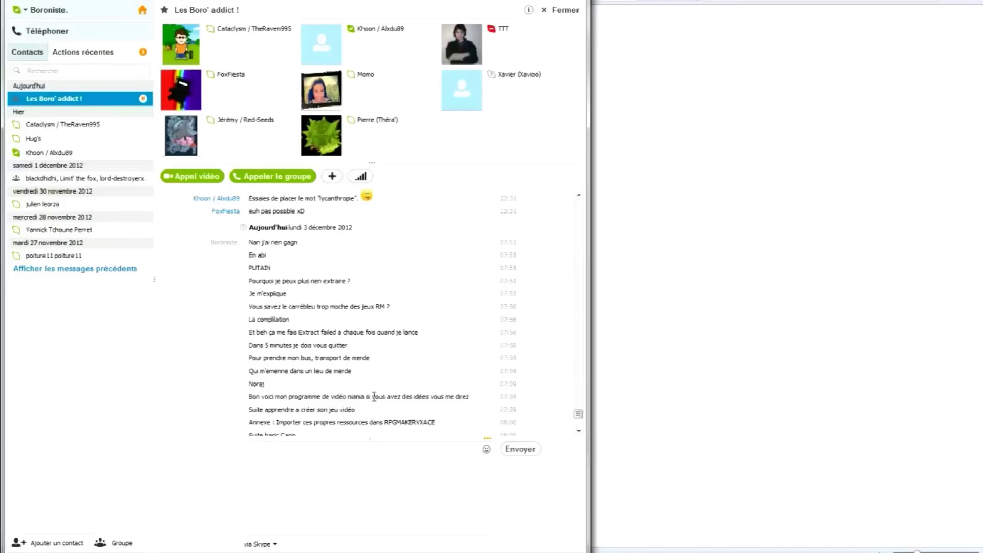
pyautogui.click(351, 550)
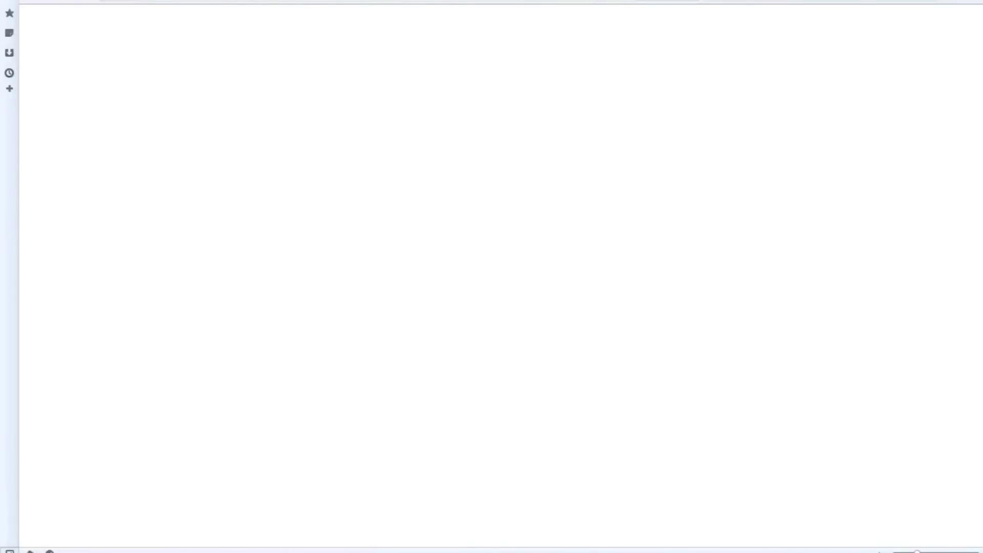
pyautogui.moveTo(233, 550)
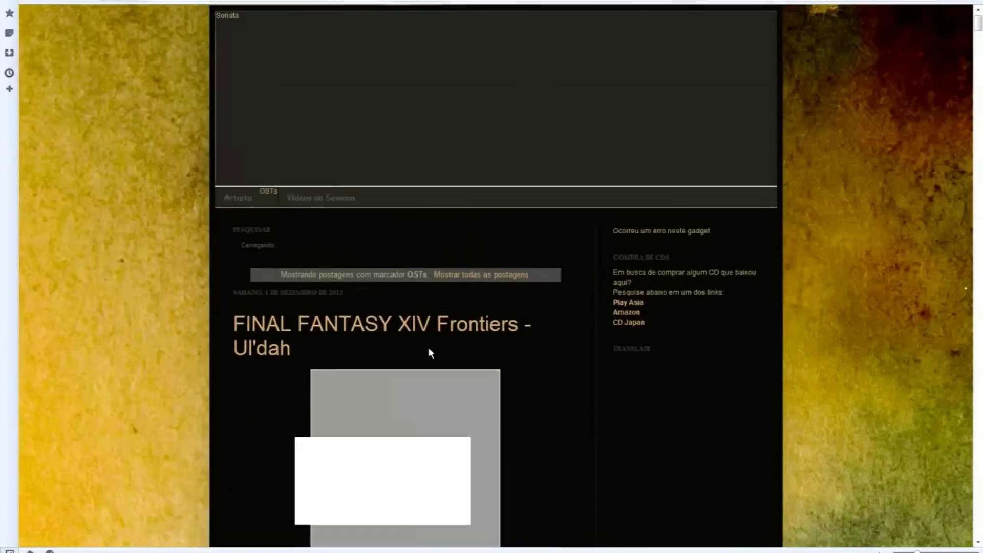
pyautogui.hotkey('ctrl', 'Tab')
pyautogui.hotkey('ctrl', 'Tab')
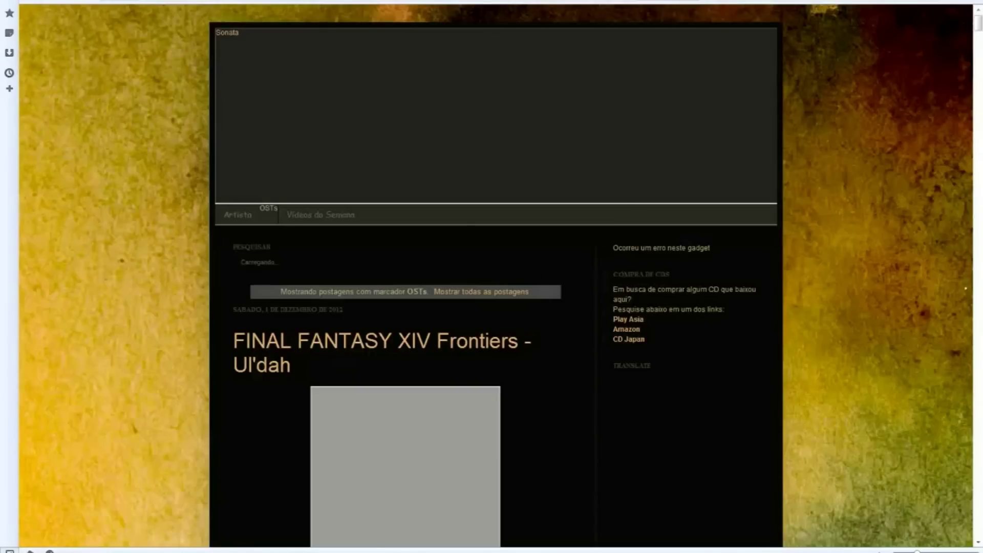
# Step: Switch to the BGM folder in Windows Explorer and look over the tracks of The Witcher soundtrack
pyautogui.click(568, 526)
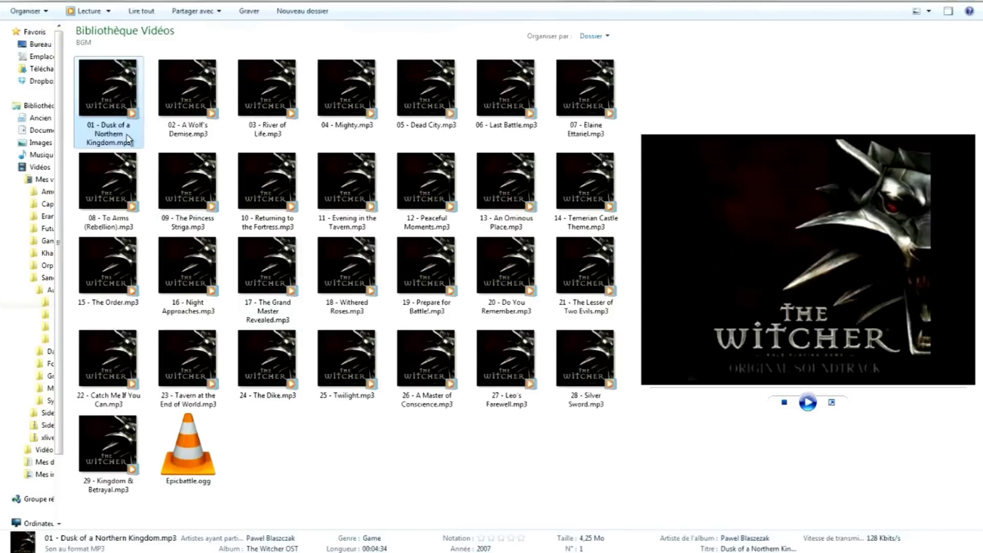
pyautogui.click(201, 121)
pyautogui.click(281, 116)
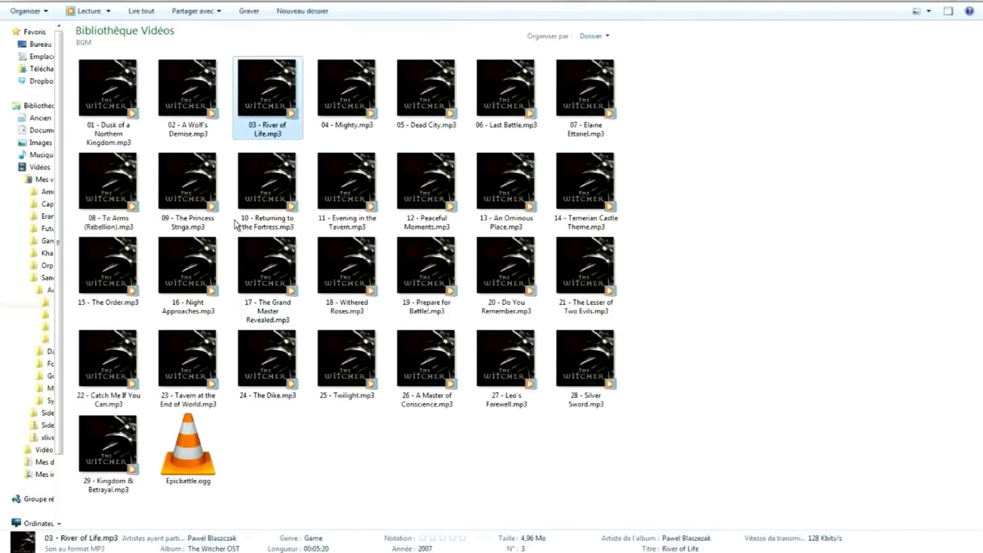
pyautogui.click(333, 205)
pyautogui.click(272, 195)
pyautogui.click(256, 118)
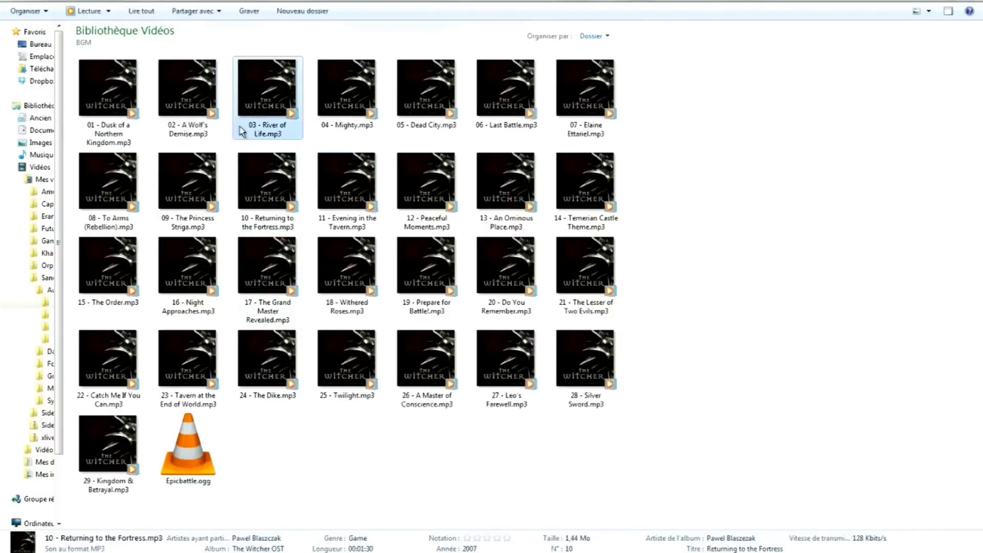
pyautogui.click(181, 124)
# Step: Play 01 - Dusk of a Northern Kingdom.mp3, skip ahead in the track, close the player and return to the RPG Maker project
pyautogui.click(116, 107)
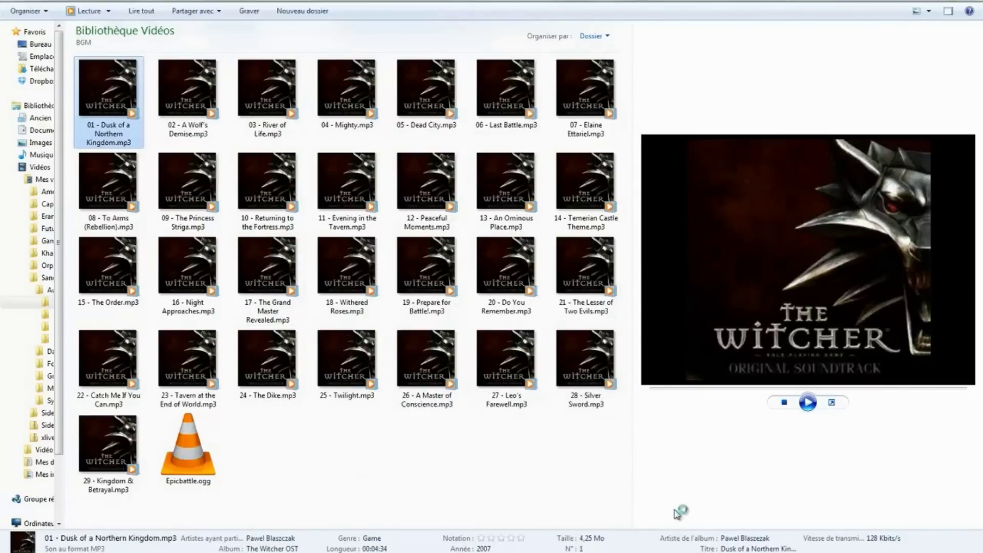
pyautogui.moveTo(705, 552)
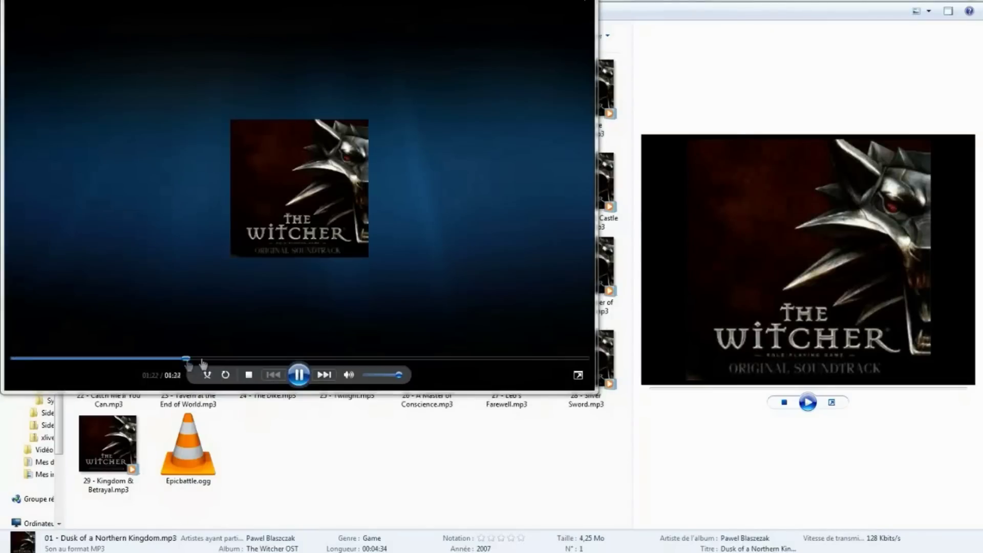
pyautogui.click(332, 358)
pyautogui.click(308, 374)
pyautogui.click(584, 1)
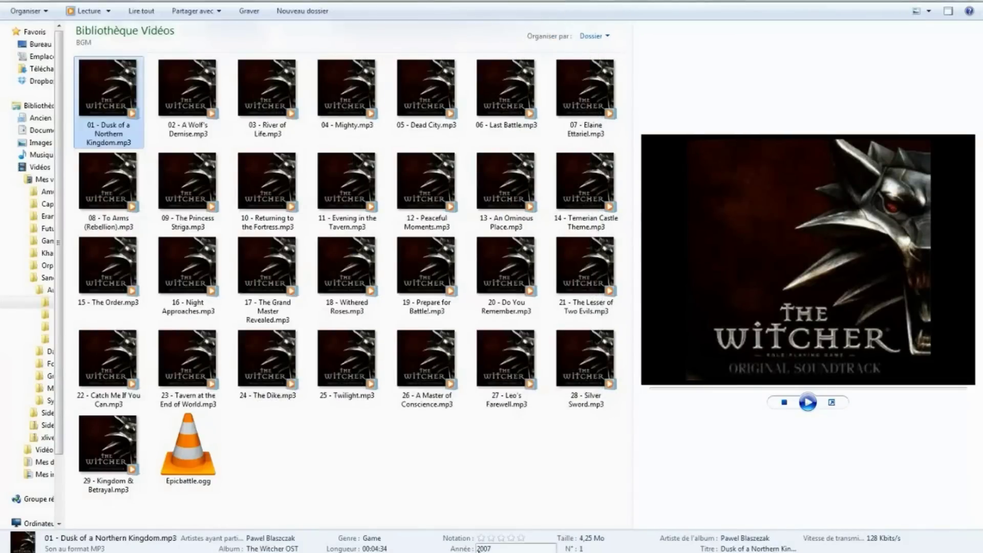
pyautogui.click(588, 528)
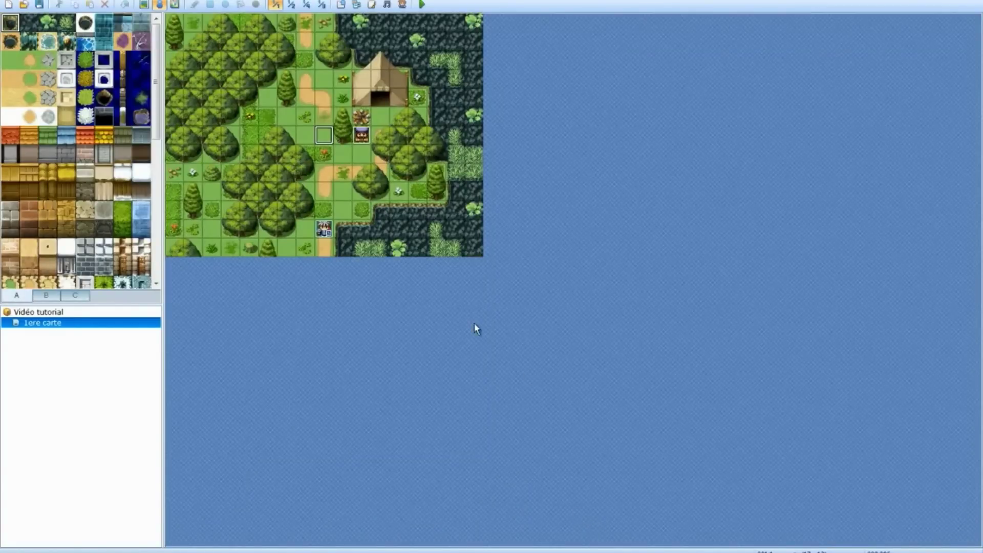